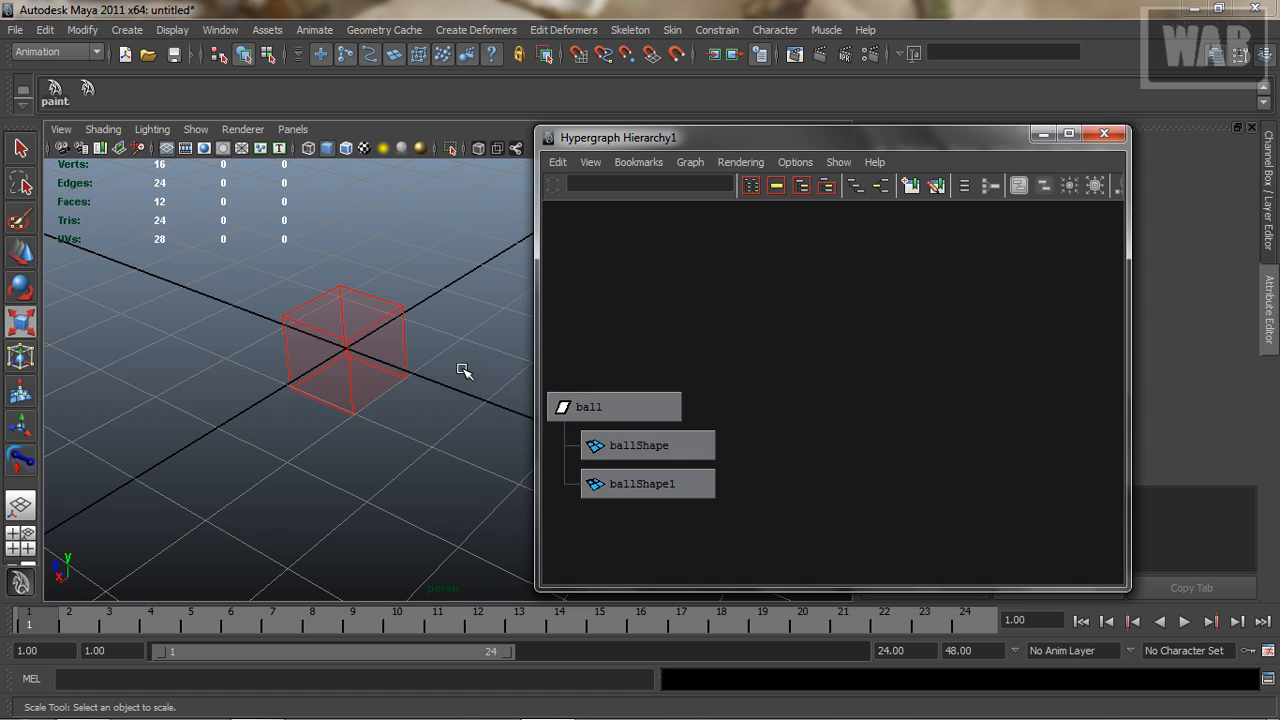
Select the ball node in the Hypergraph and set the Export Selection file type to mayaAscii
{"action": "left_click", "coordinate": [618, 404]}
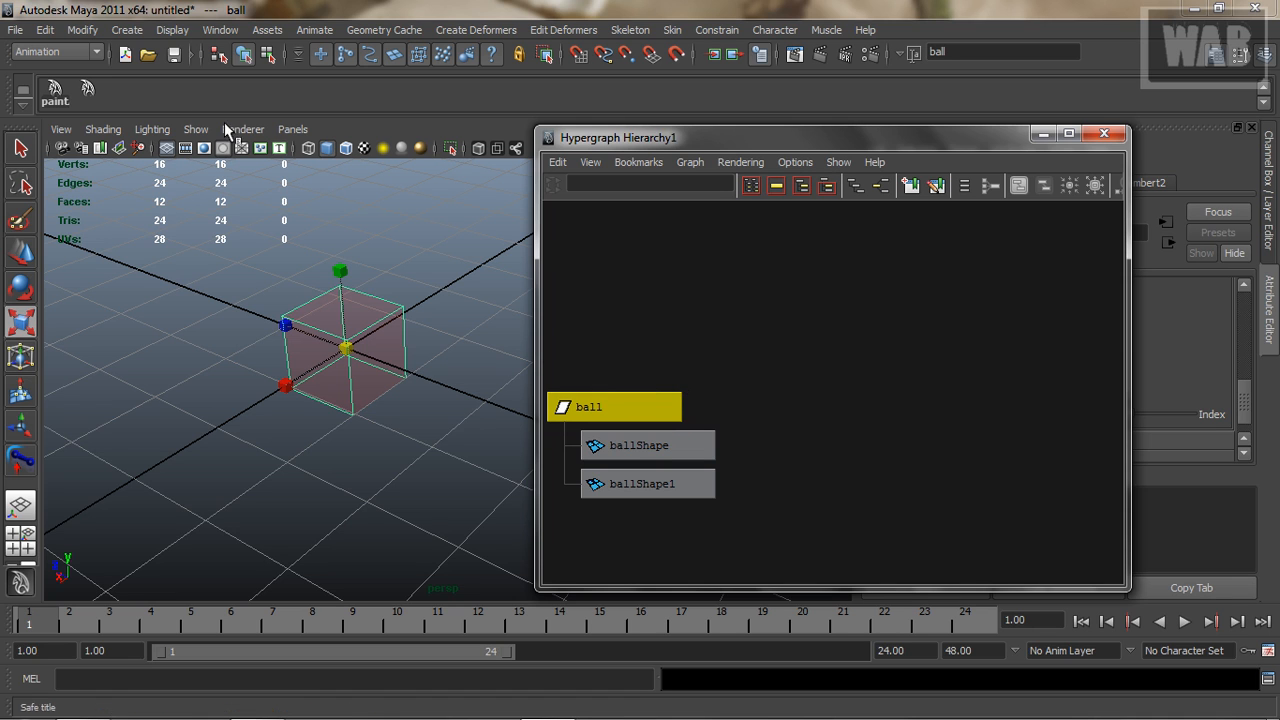
{"action": "left_click", "coordinate": [15, 29]}
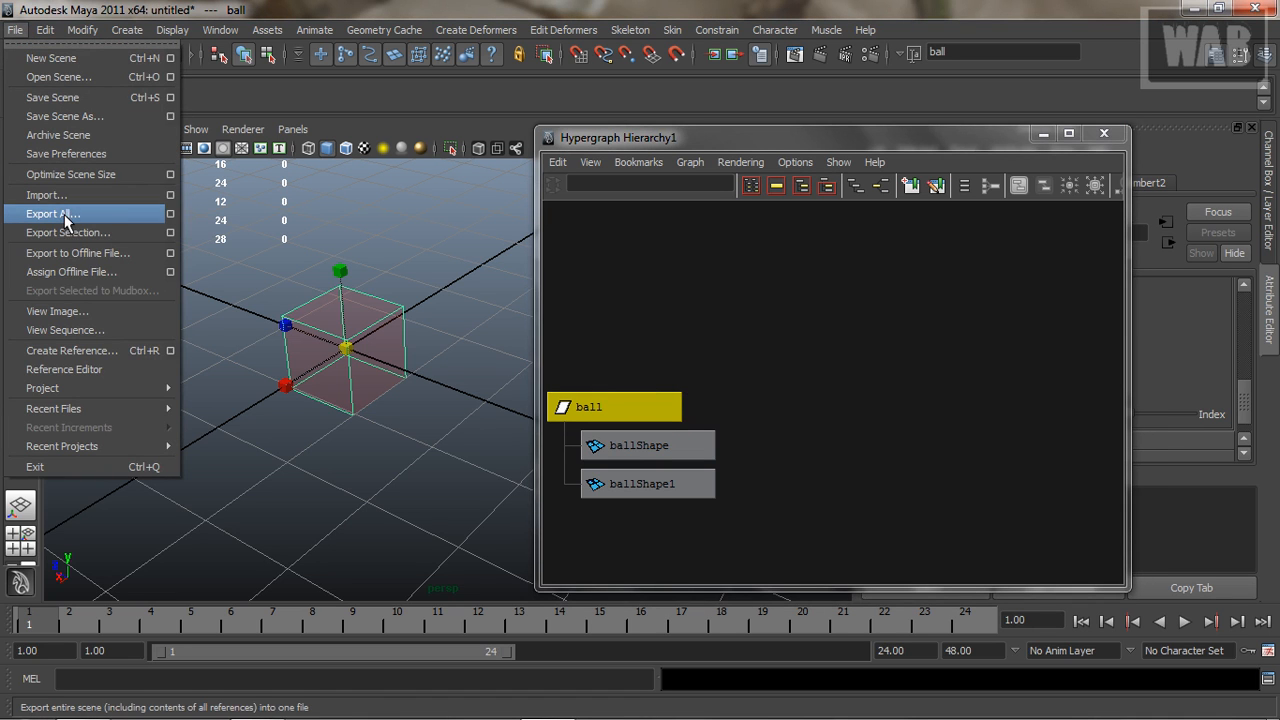
{"action": "left_click", "coordinate": [169, 234]}
{"action": "left_click_drag", "start_coordinate": [509, 249], "coordinate": [374, 165]}
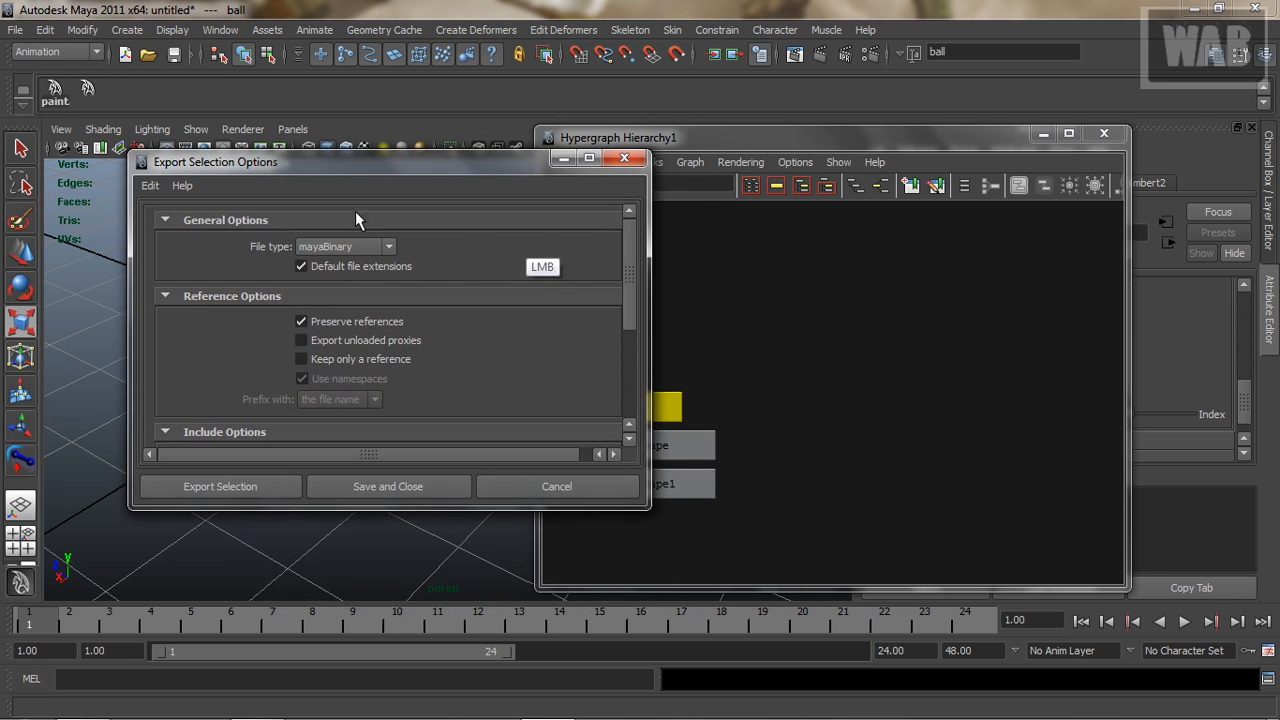
{"action": "left_click", "coordinate": [370, 247]}
{"action": "left_click", "coordinate": [372, 264]}
{"action": "mouse_move", "coordinate": [627, 286]}
{"action": "left_mouse_down"}
{"action": "mouse_move", "coordinate": [628, 318]}
{"action": "mouse_move", "coordinate": [629, 285]}
{"action": "left_mouse_up"}
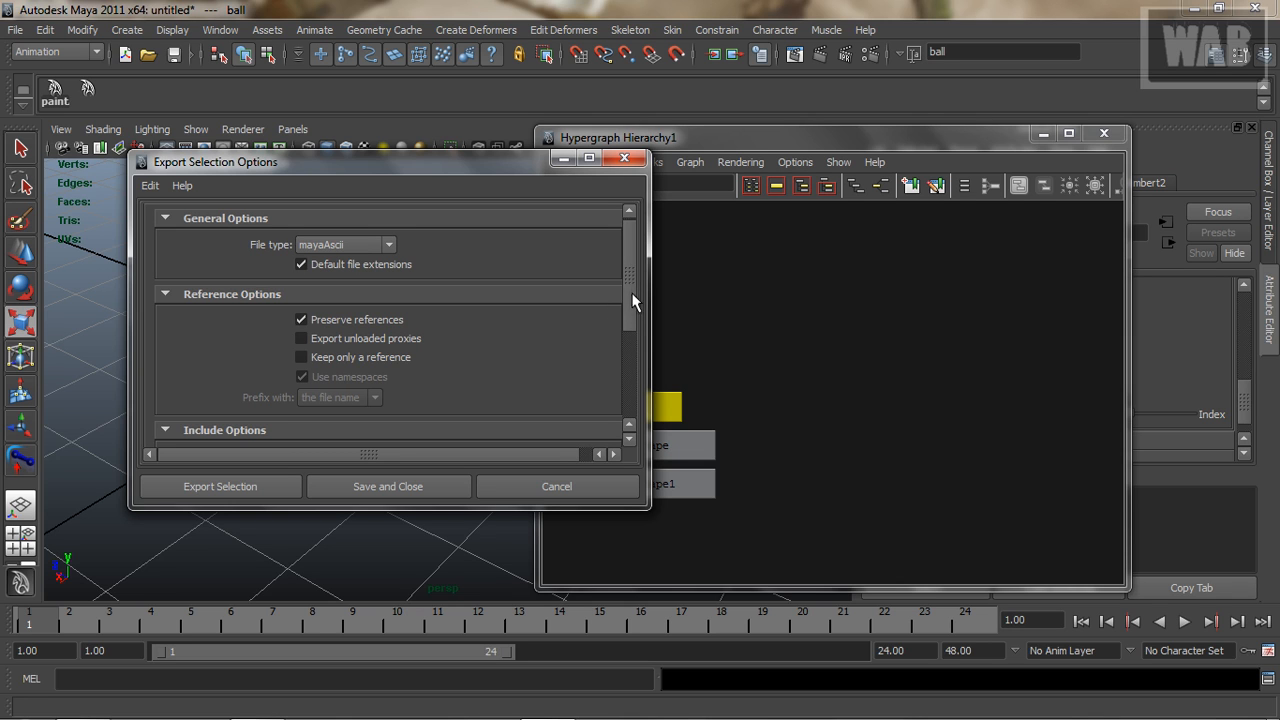
Exclude the inputs (history, channels, expressions, constraints) from the export and proceed to choosing the export file
{"action": "left_click_drag", "start_coordinate": [626, 294], "coordinate": [639, 384]}
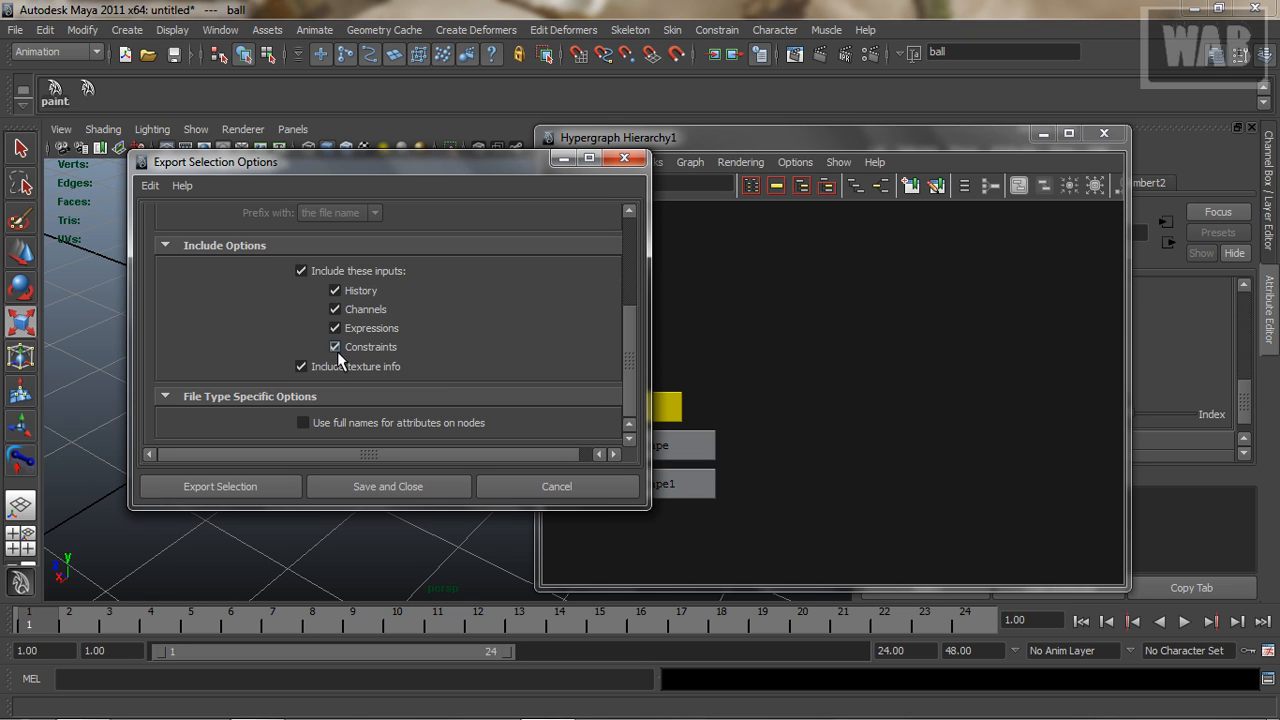
{"action": "left_click", "coordinate": [301, 272]}
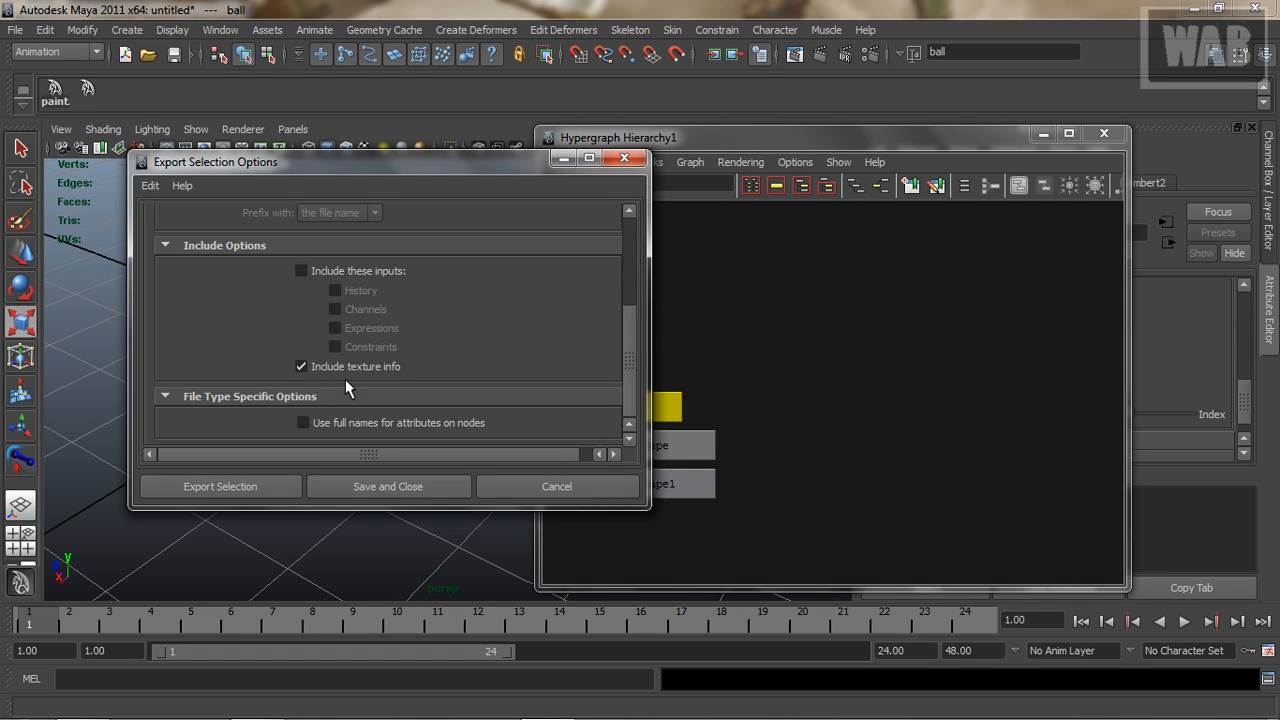
{"action": "left_click", "coordinate": [629, 392]}
{"action": "left_click", "coordinate": [243, 488]}
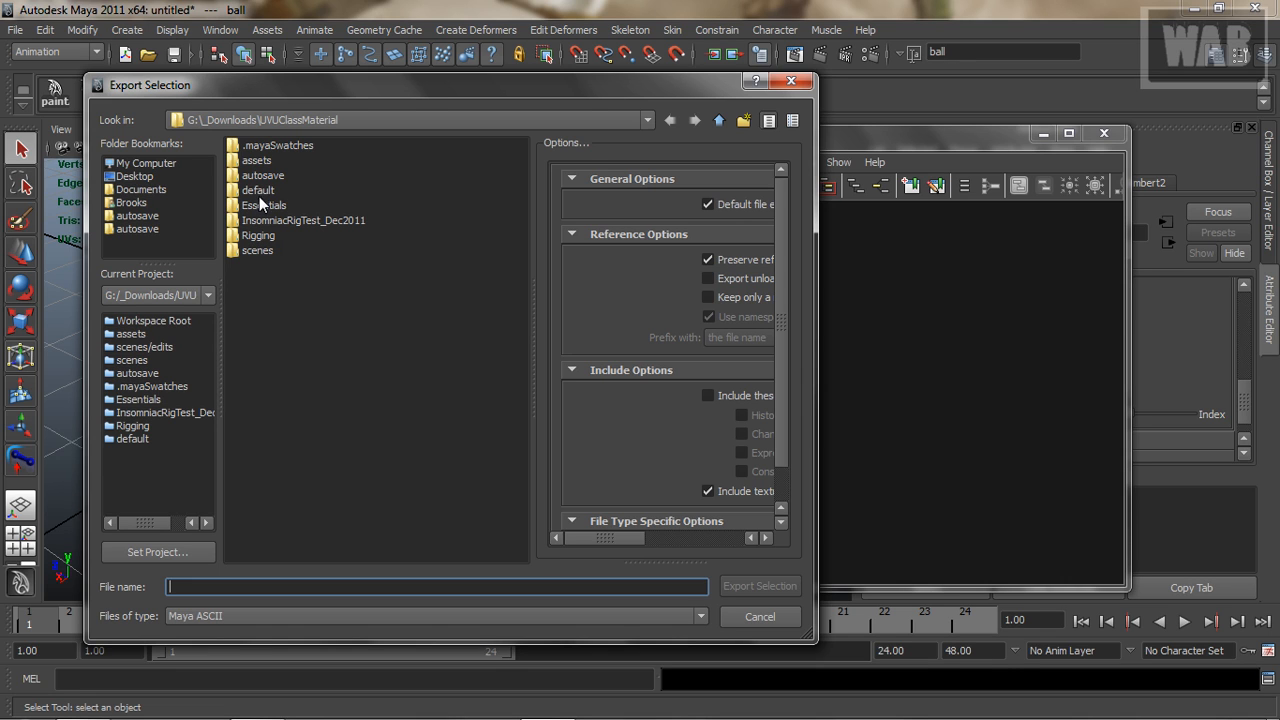
Create a new folder named controlsLibrary inside UVUClassMaterial and open it
{"action": "right_click", "coordinate": [263, 296]}
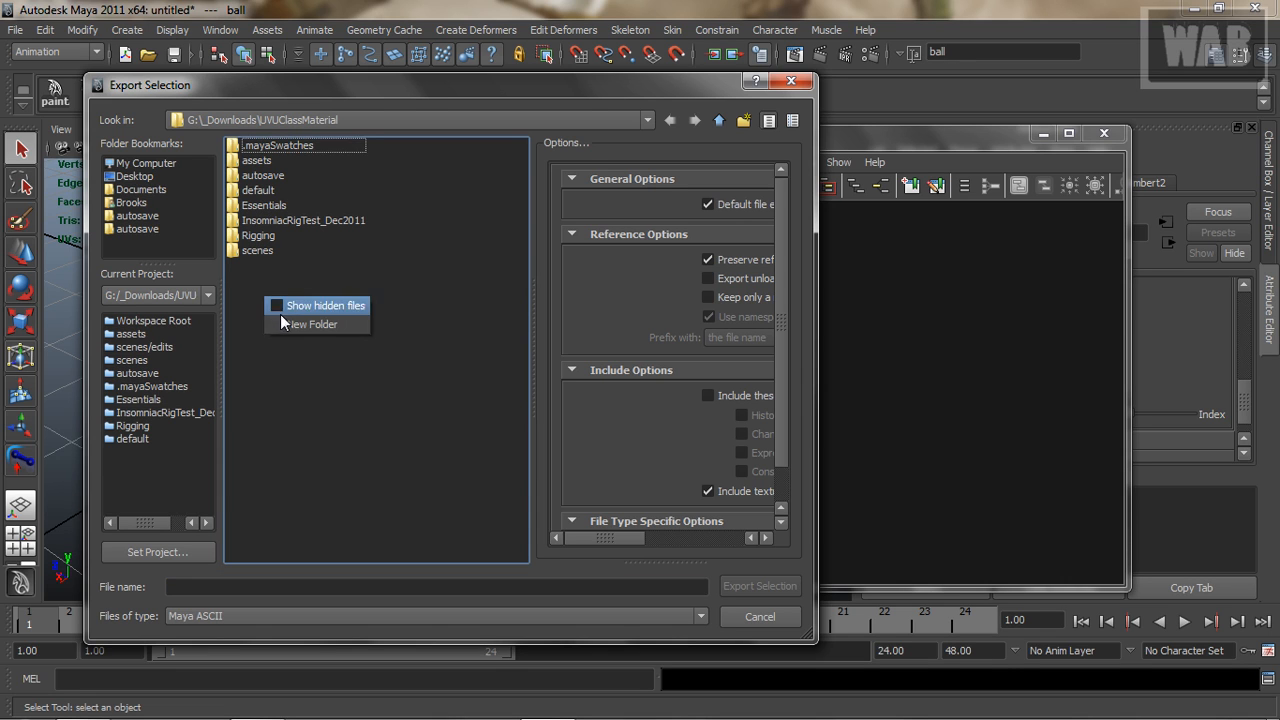
{"action": "left_click", "coordinate": [300, 324]}
{"action": "type", "text": "Lir"}
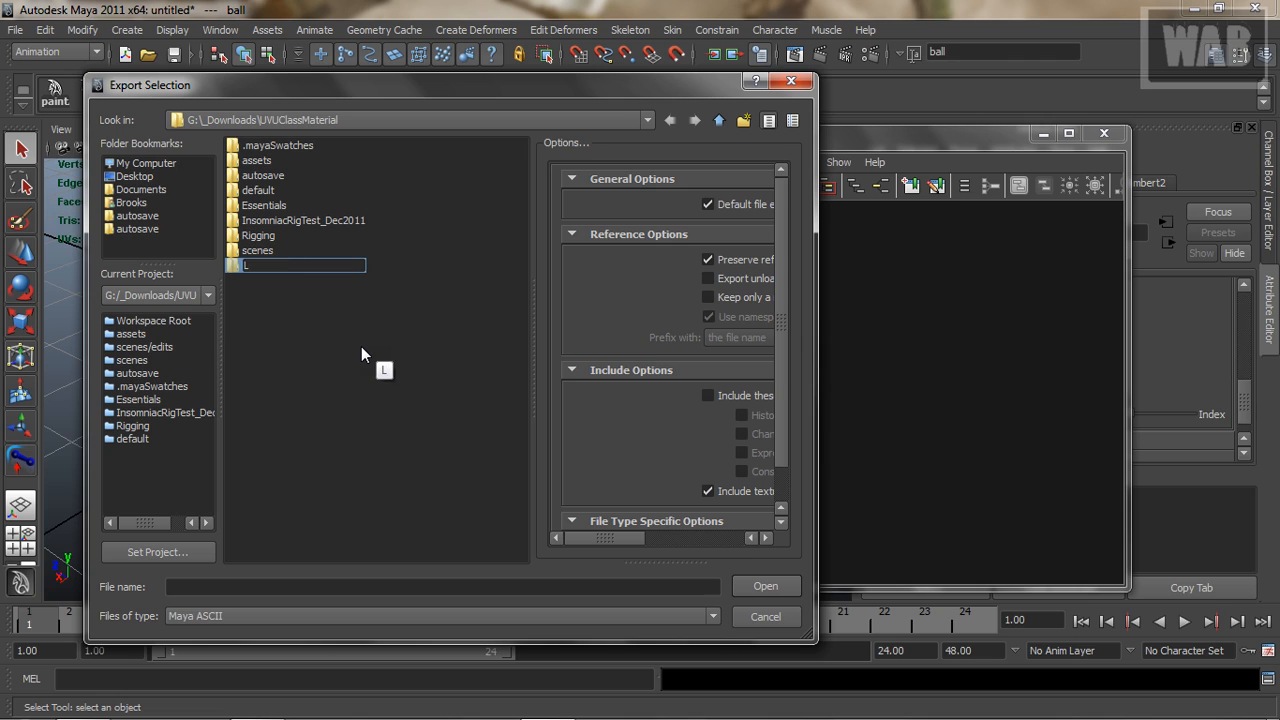
{"action": "key", "text": "BackSpace"}
{"action": "type", "text": "brary"}
{"action": "key", "text": "Left"}
{"action": "key", "text": "Left"}
{"action": "key", "text": "Left"}
{"action": "key", "text": "Left"}
{"action": "key", "text": "Left"}
{"action": "key", "text": "Left"}
{"action": "key", "text": "Left"}
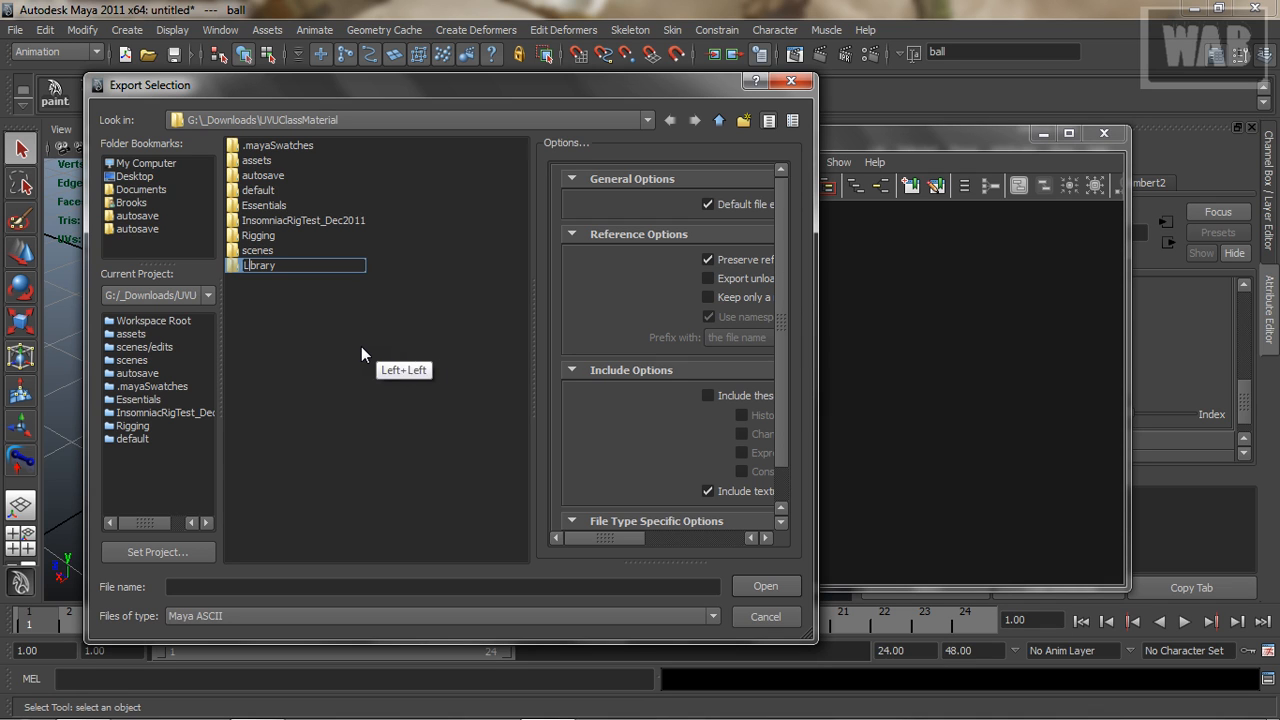
{"action": "type", "text": "Contro"}
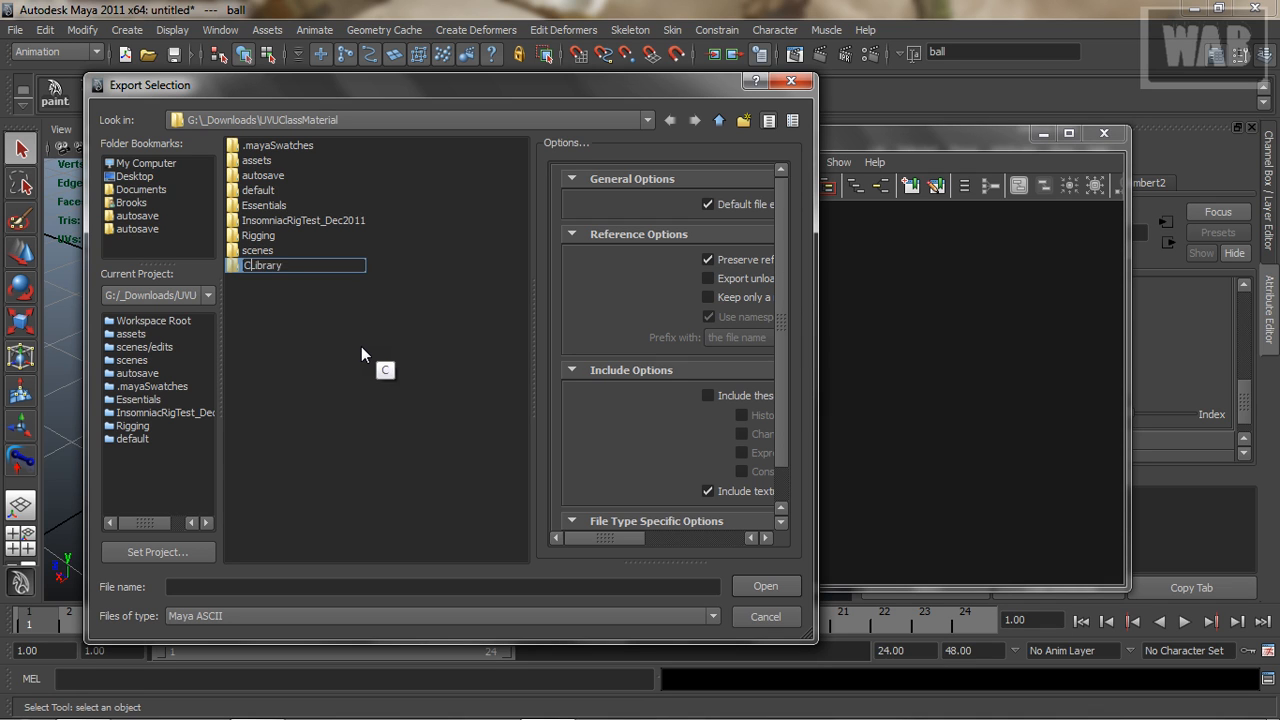
{"action": "type", "text": "ls"}
{"action": "key", "text": "Left"}
{"action": "key", "text": "Left"}
{"action": "key", "text": "Left"}
{"action": "key", "text": "Left"}
{"action": "key", "text": "Left"}
{"action": "key", "text": "BackSpace"}
{"action": "type", "text": "c"}
{"action": "left_click", "coordinate": [252, 298]}
{"action": "double_click", "coordinate": [237, 267]}
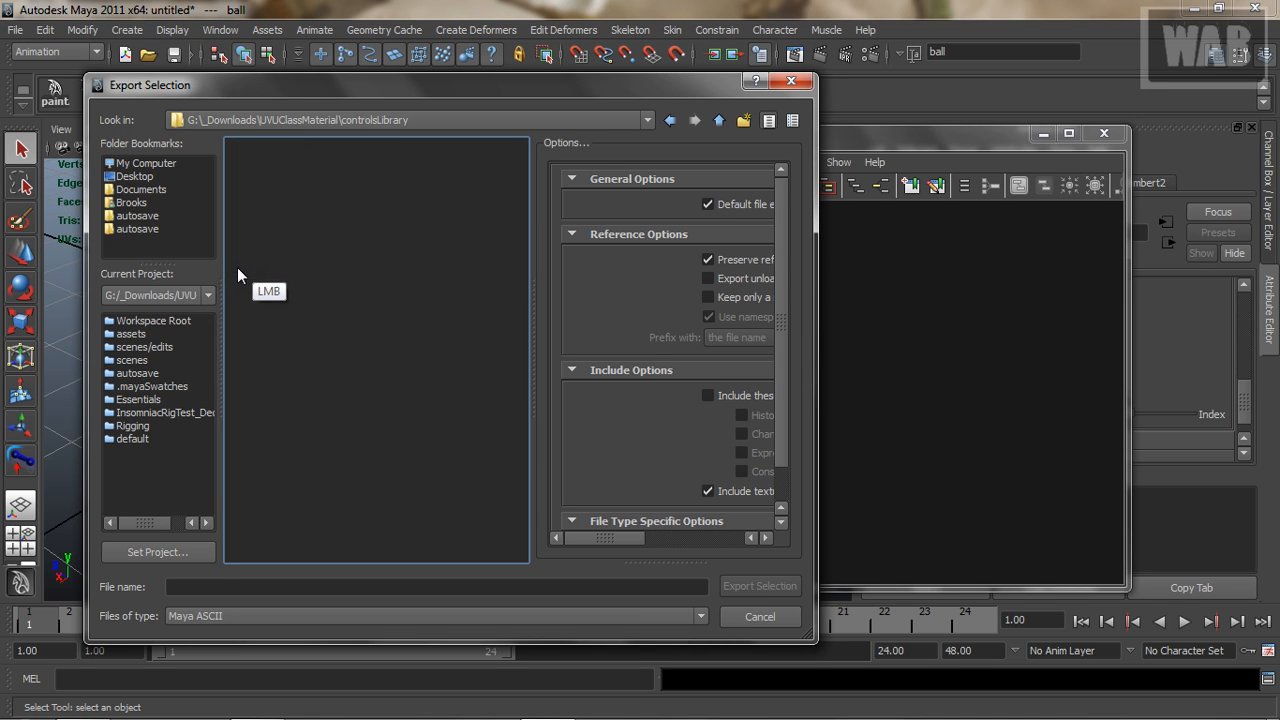
Export the selection as redCubewOutline into the controlsLibrary folder and close the Hypergraph window
{"action": "left_click", "coordinate": [334, 587]}
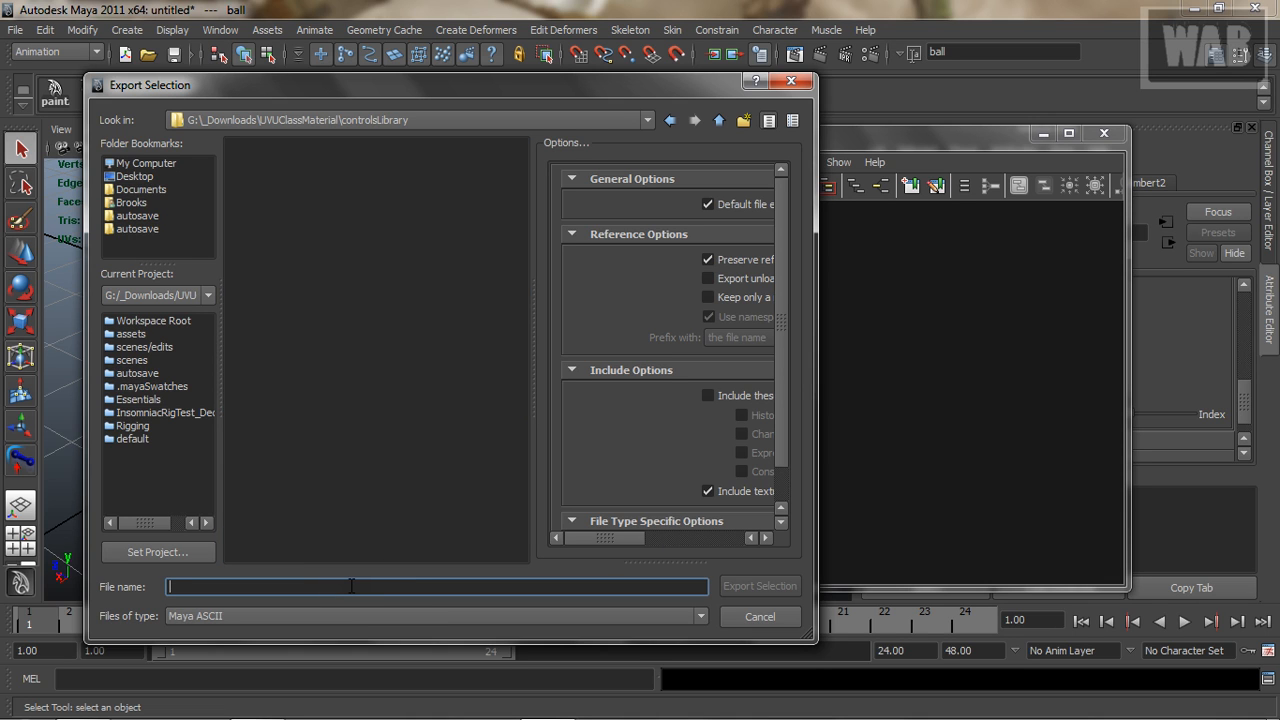
{"action": "type", "text": "red"}
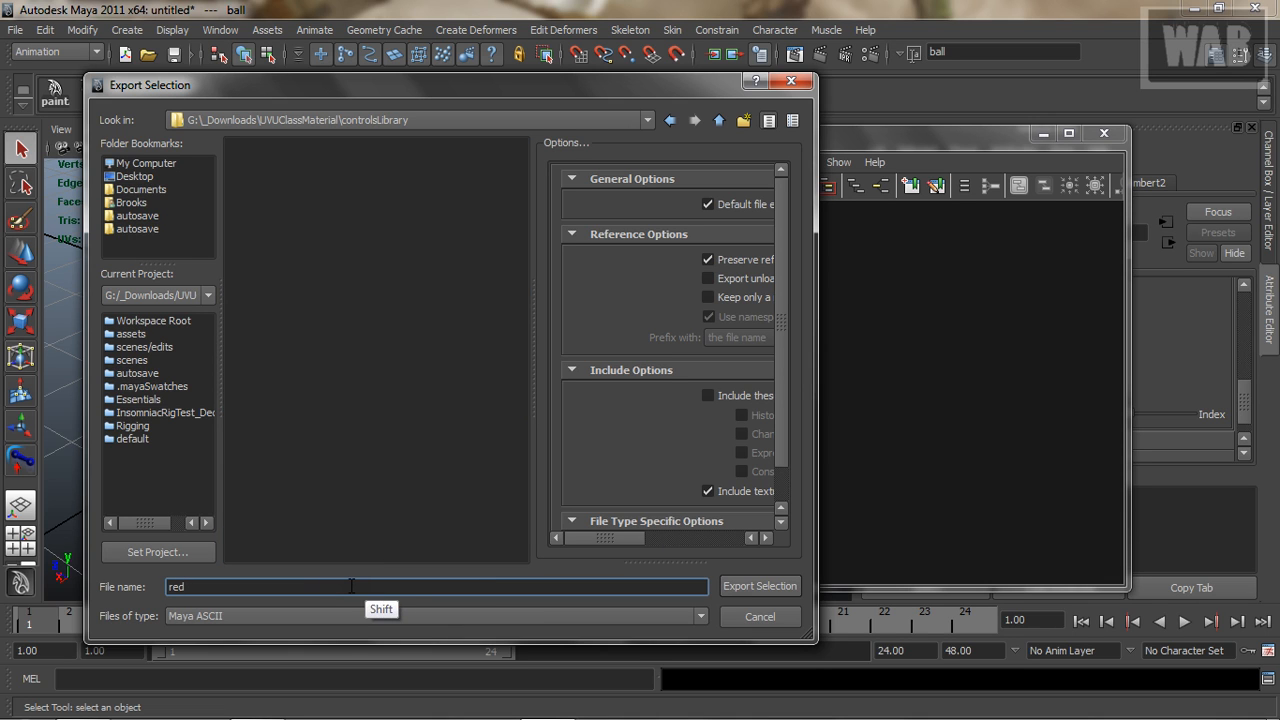
{"action": "type", "text": "CubewOutline"}
{"action": "left_click", "coordinate": [748, 593]}
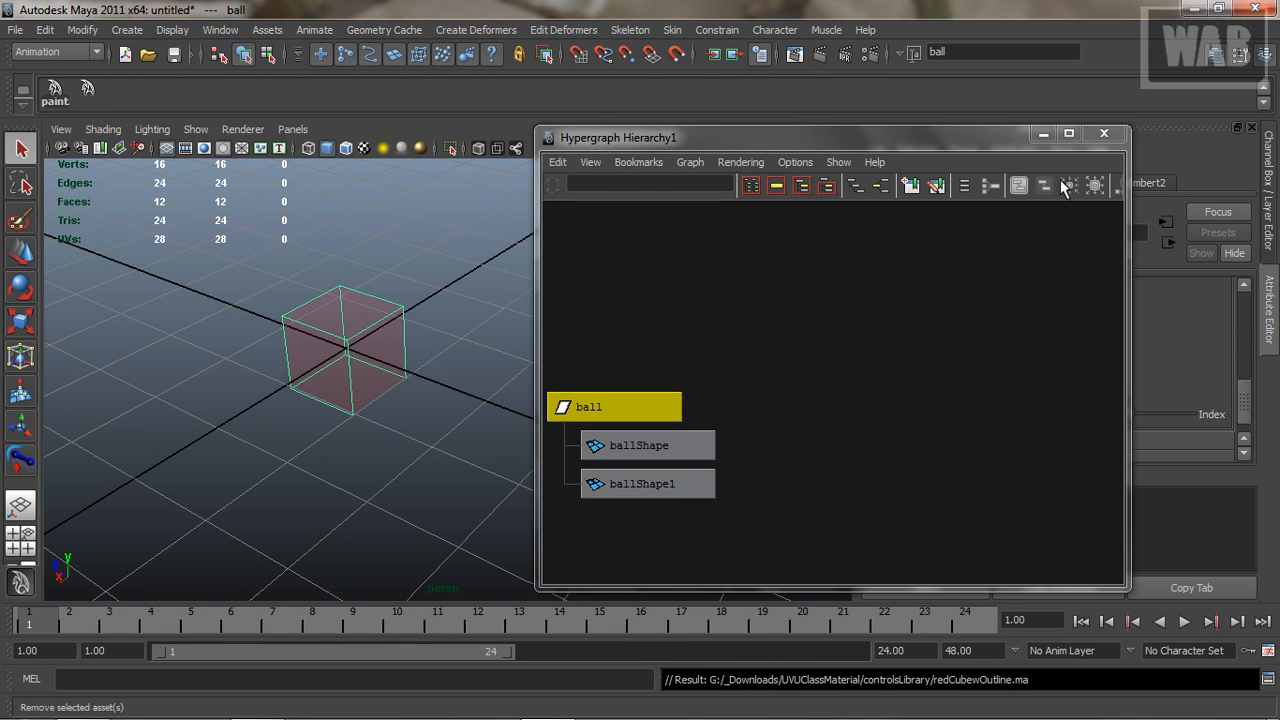
{"action": "left_click", "coordinate": [1103, 135]}
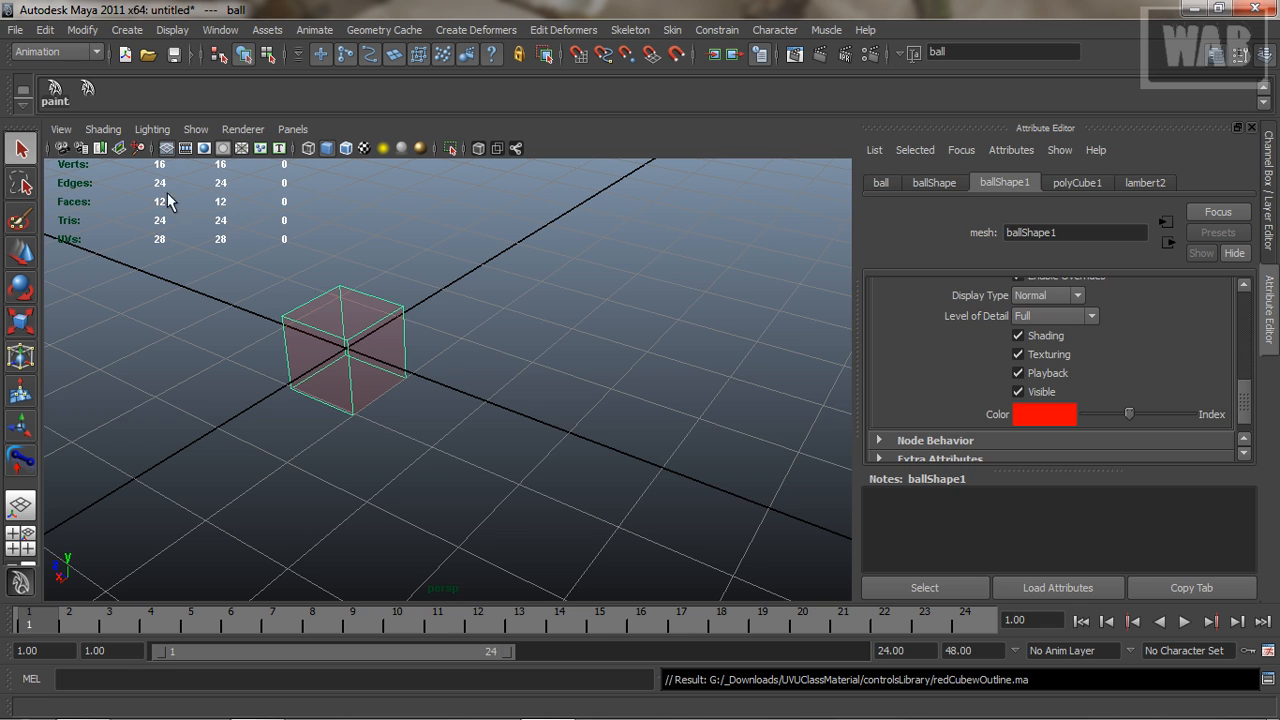
Add a new MEL tab in the Script Editor and clear the editor's history
{"action": "left_click", "coordinate": [16, 30]}
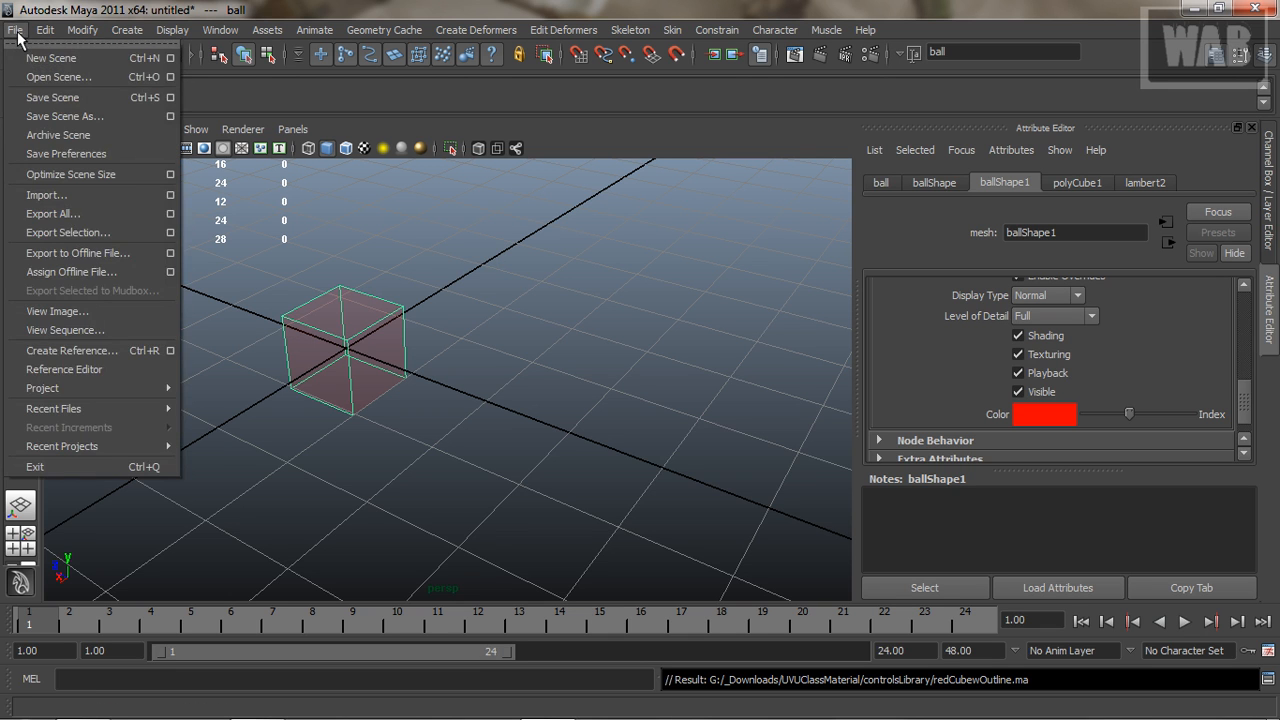
{"action": "left_click", "coordinate": [16, 30]}
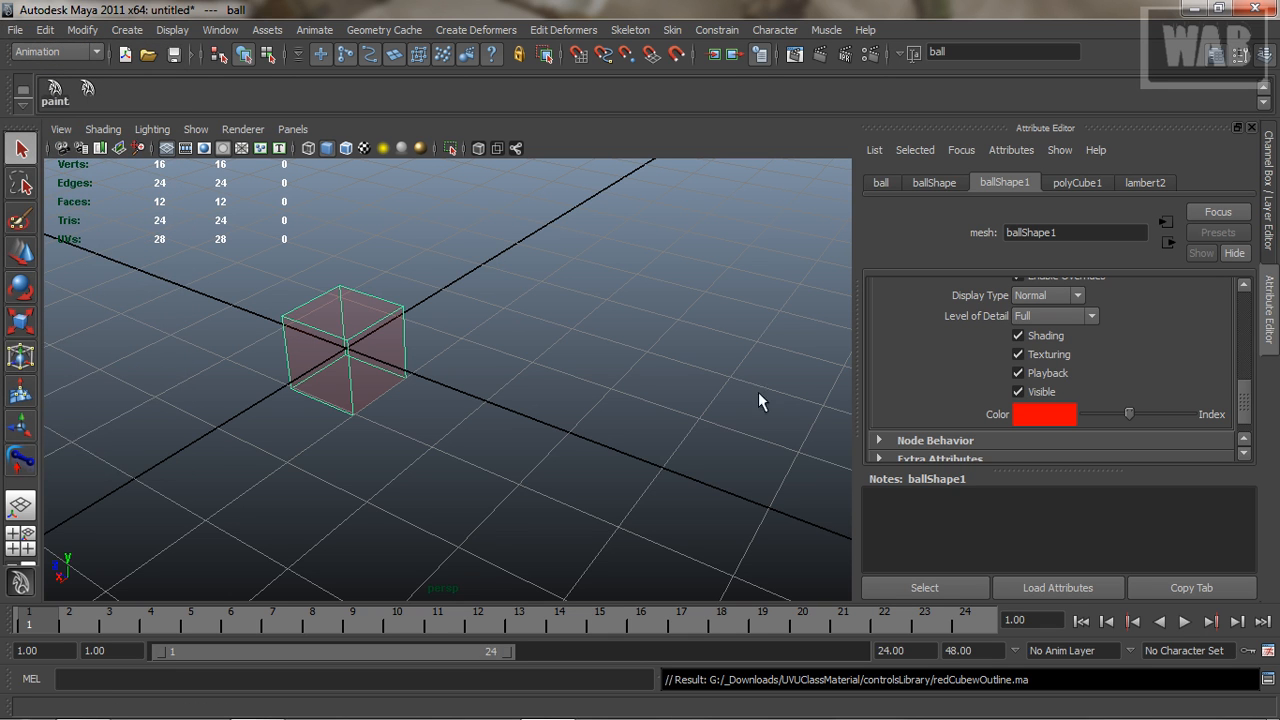
{"action": "left_click", "coordinate": [1268, 679]}
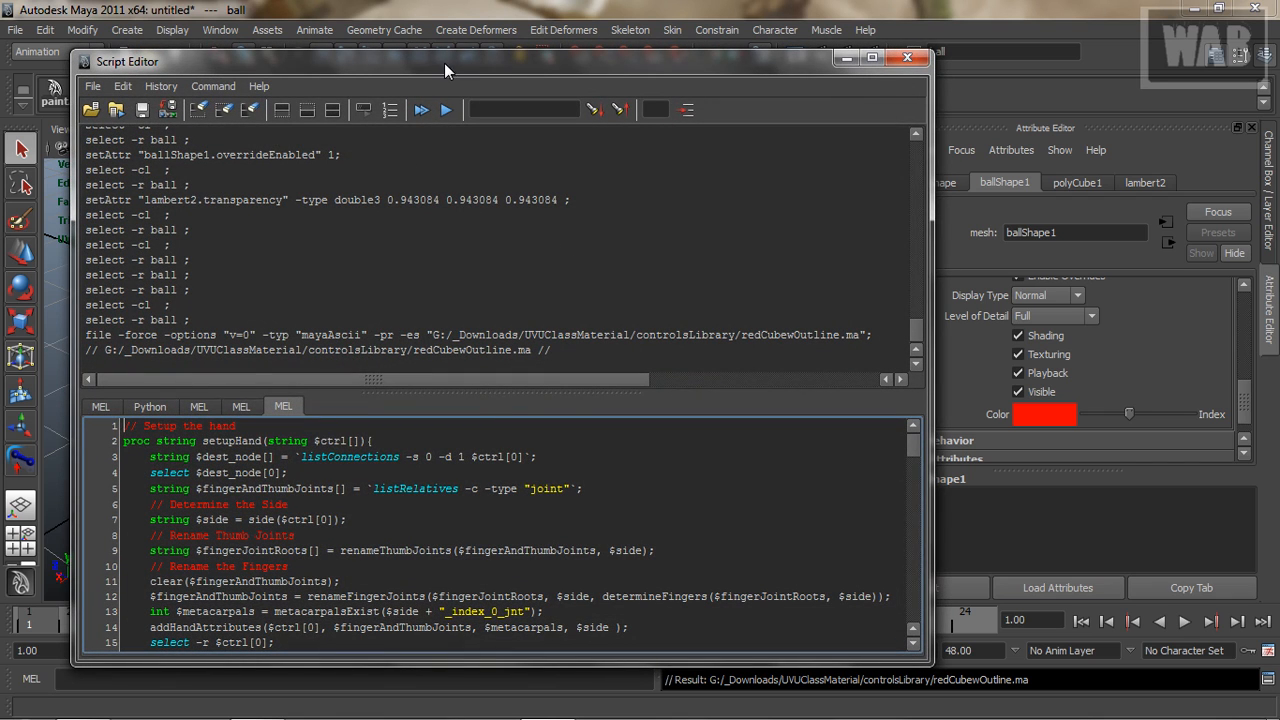
{"action": "right_click_drag", "start_coordinate": [408, 308], "coordinate": [408, 266]}
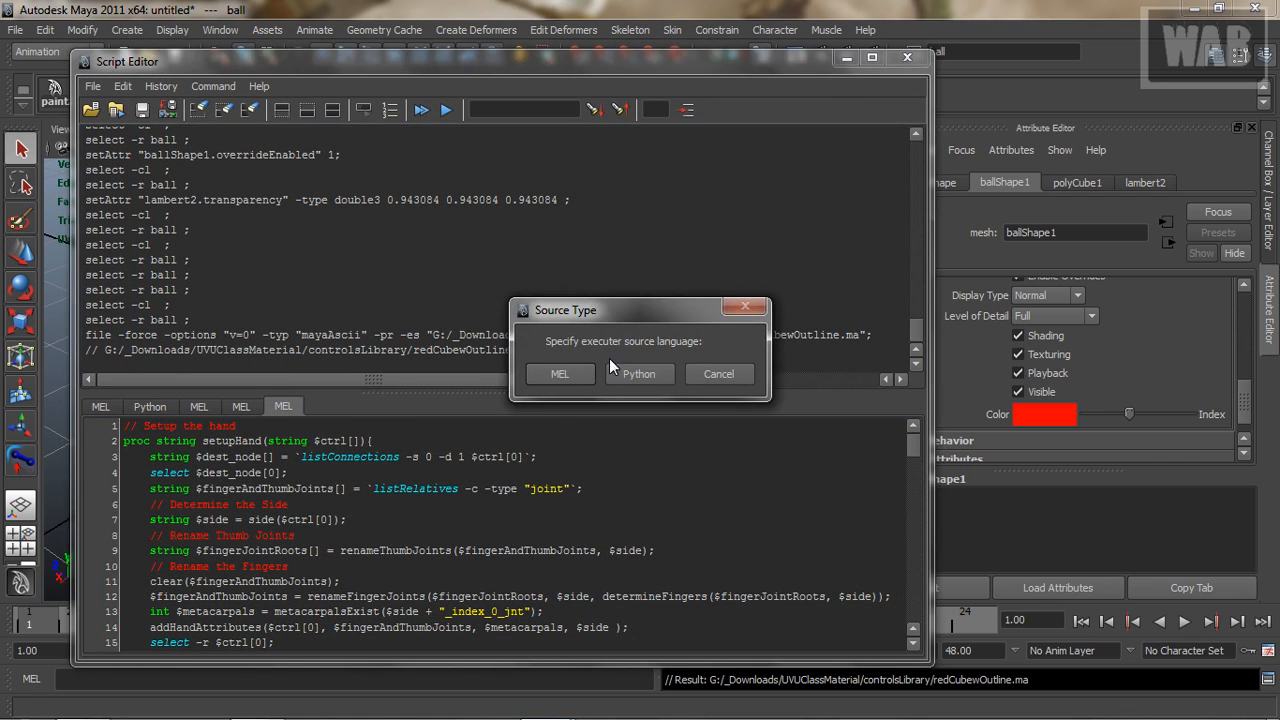
{"action": "left_click", "coordinate": [564, 374]}
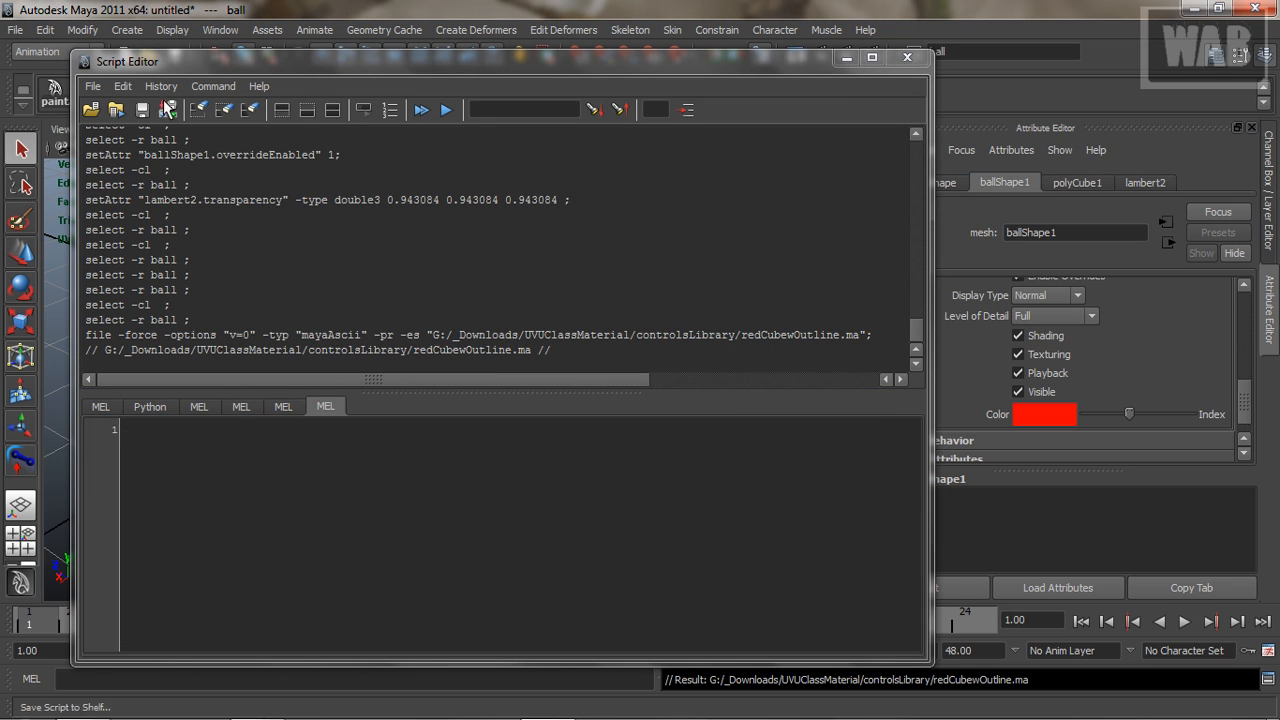
{"action": "left_click", "coordinate": [205, 112]}
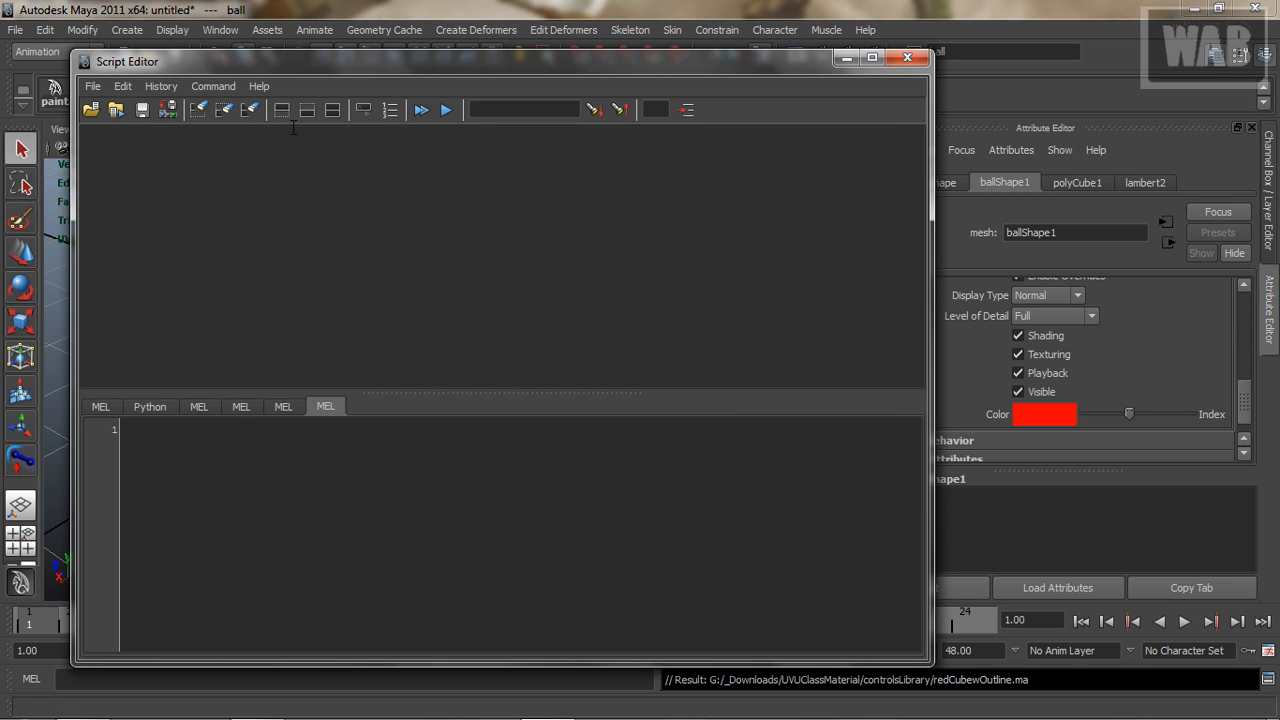
Shrink the Script Editor window to uncover part of the viewport and turn on echoing of all commands
{"action": "left_click_drag", "start_coordinate": [338, 70], "coordinate": [369, 109]}
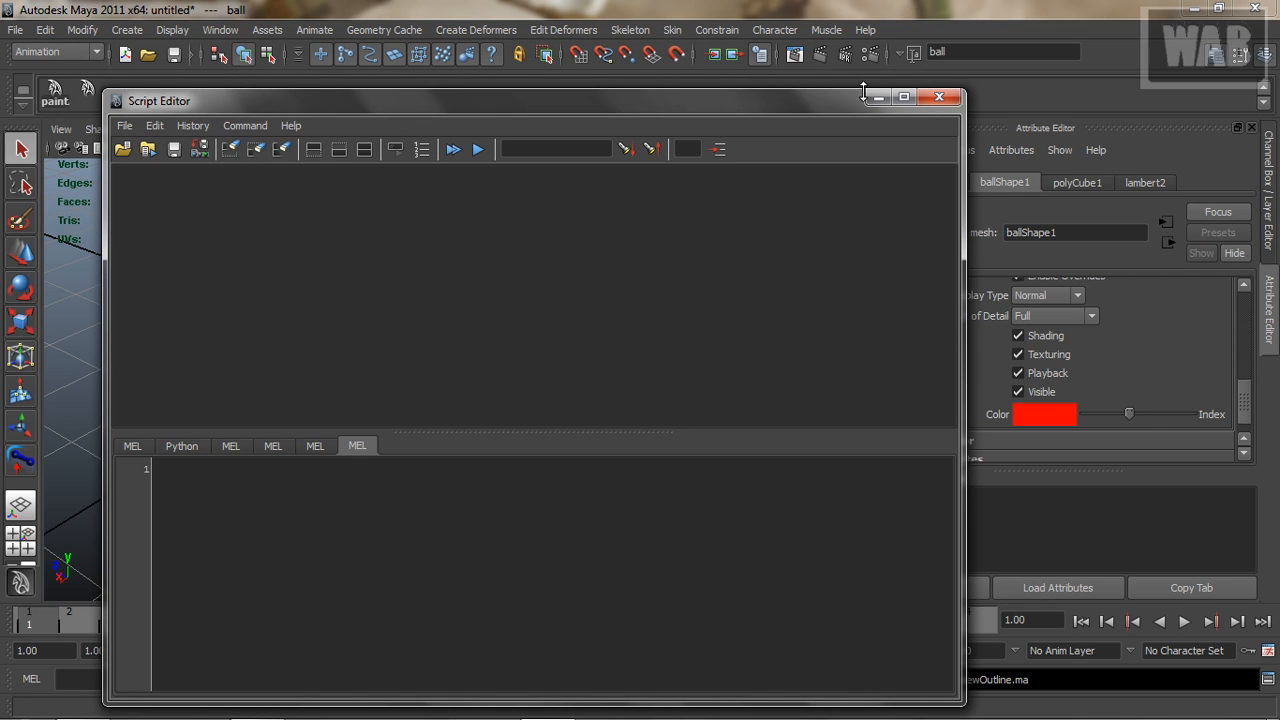
{"action": "left_click_drag", "start_coordinate": [964, 89], "coordinate": [817, 300]}
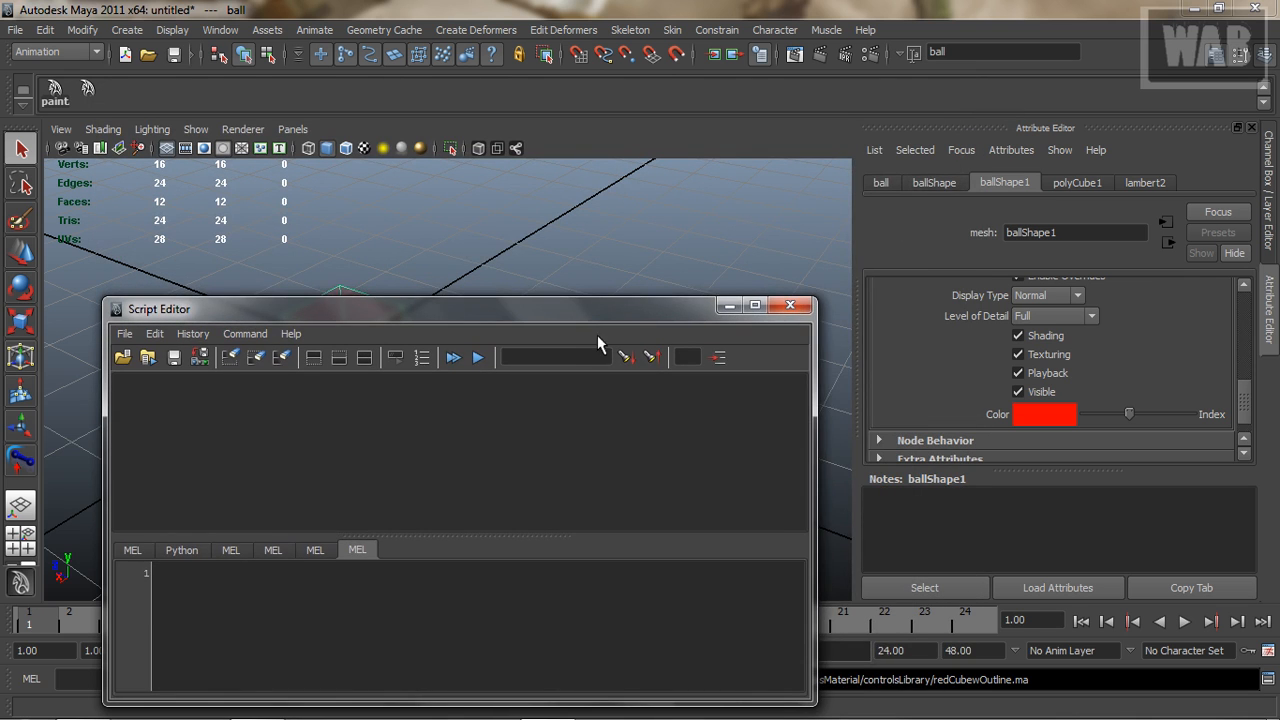
{"action": "left_click_drag", "start_coordinate": [553, 318], "coordinate": [617, 326]}
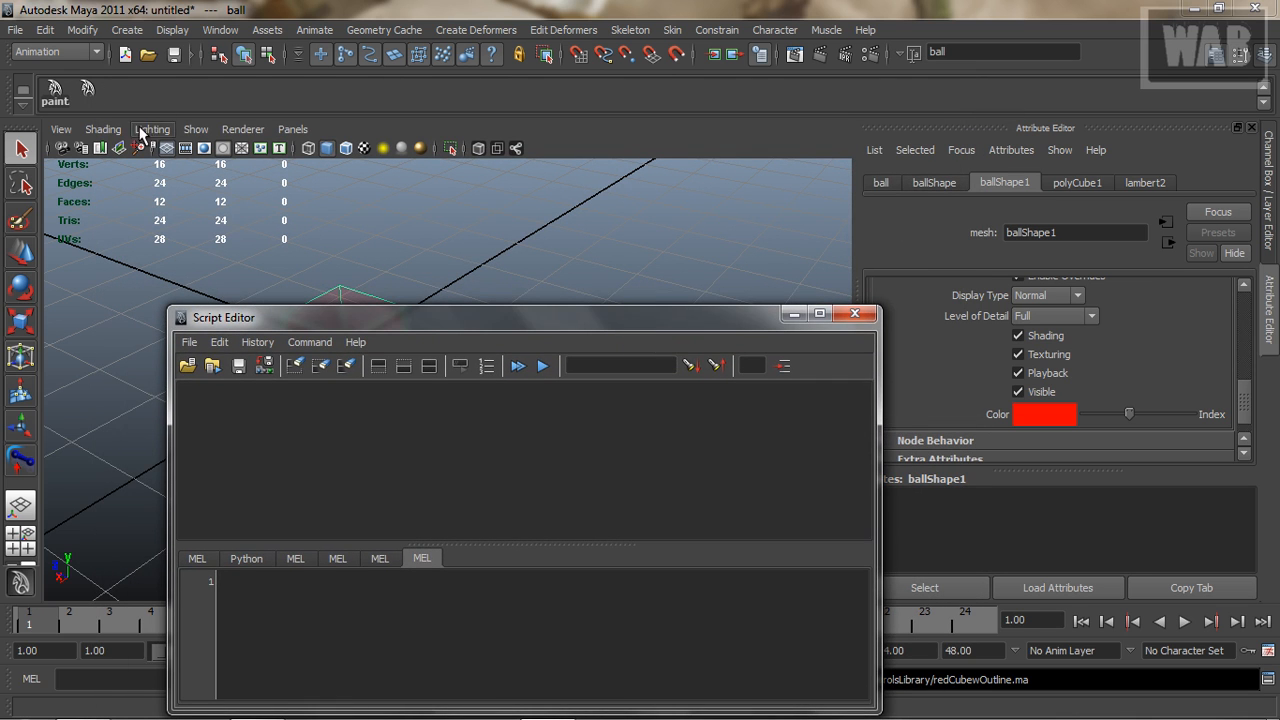
{"action": "left_click", "coordinate": [257, 342]}
{"action": "left_click", "coordinate": [277, 386]}
Review the import options and import redCubewOutline.ma from the controlsLibrary folder with the existing settings
{"action": "left_click", "coordinate": [17, 30]}
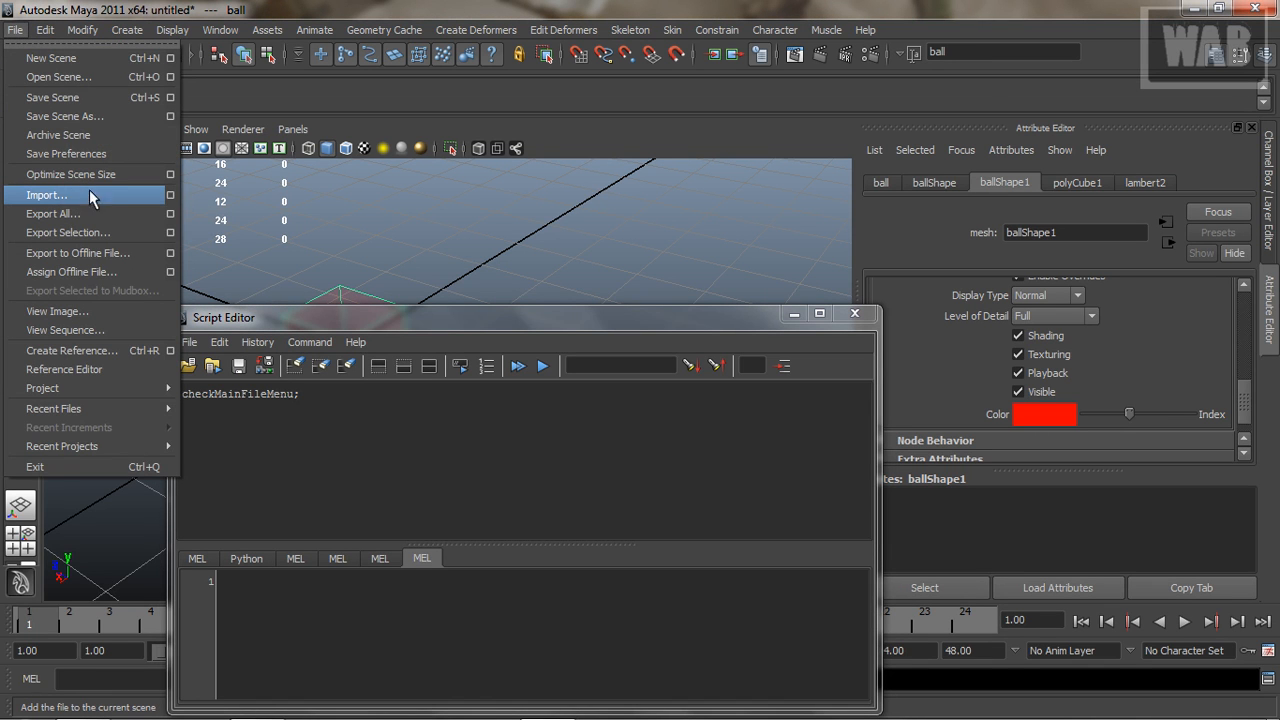
{"action": "left_click", "coordinate": [169, 197]}
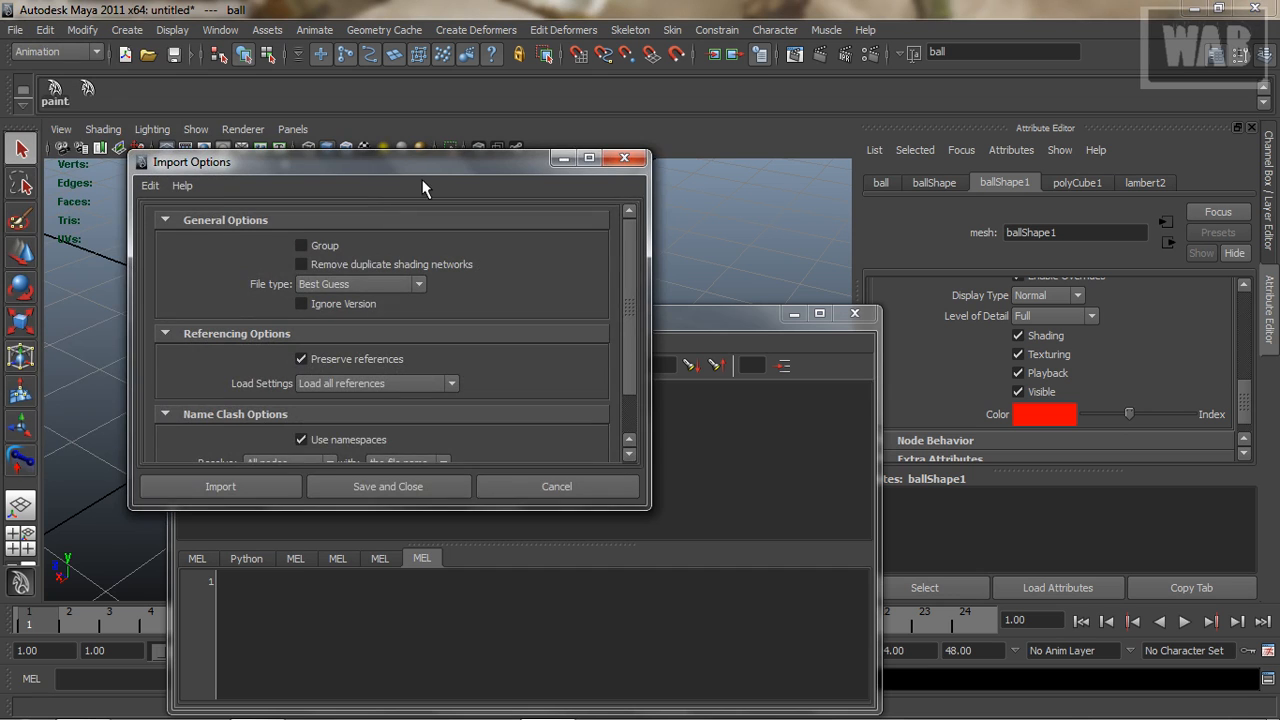
{"action": "left_click_drag", "start_coordinate": [429, 165], "coordinate": [478, 137]}
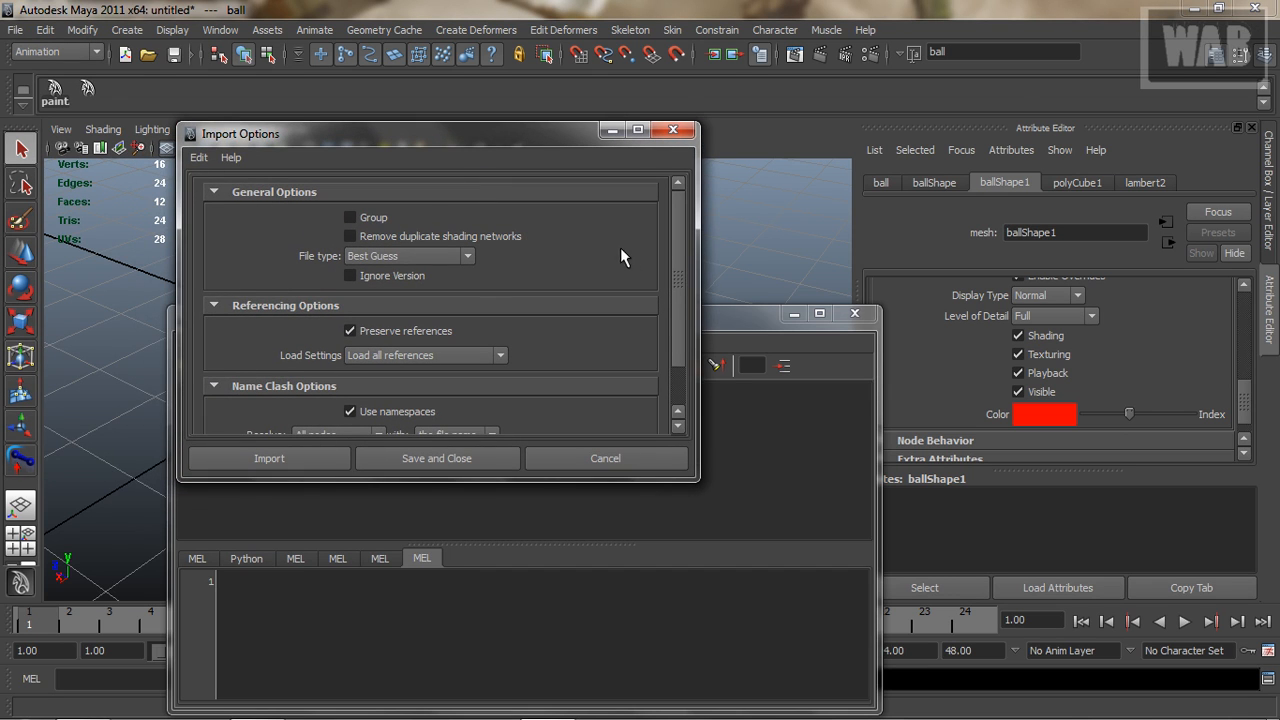
{"action": "left_click_drag", "start_coordinate": [674, 285], "coordinate": [686, 342]}
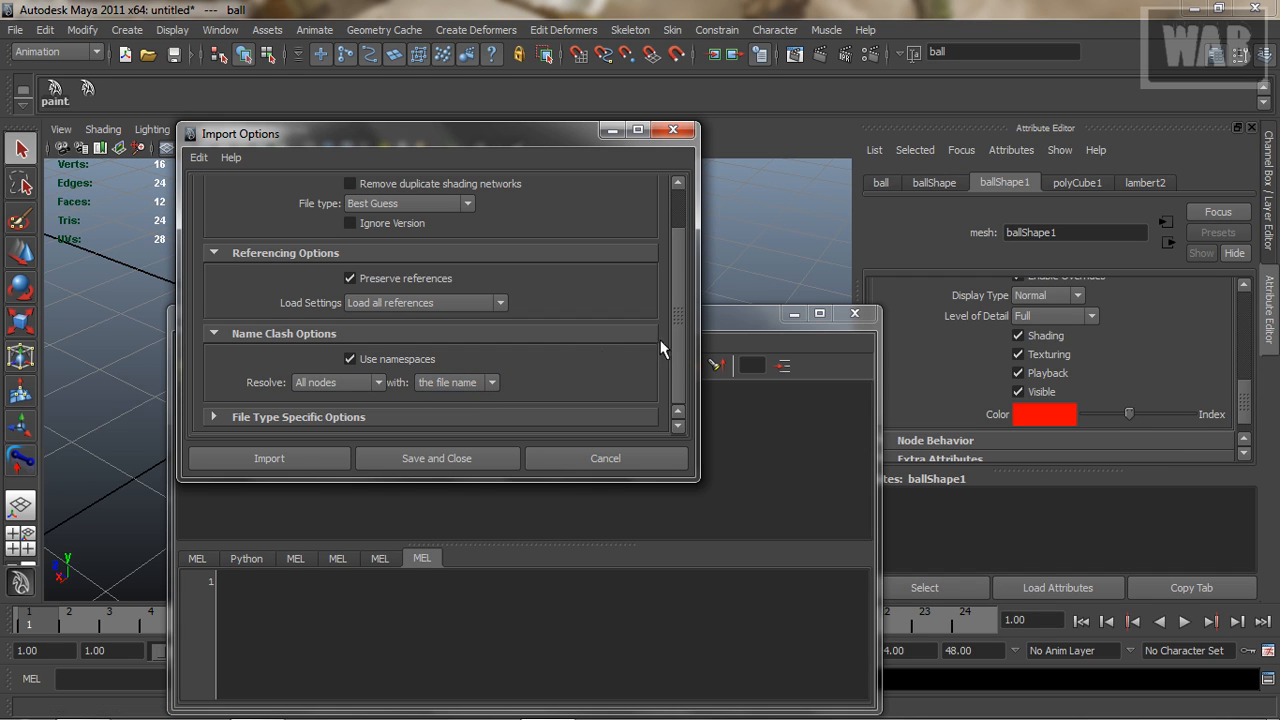
{"action": "left_click", "coordinate": [213, 418]}
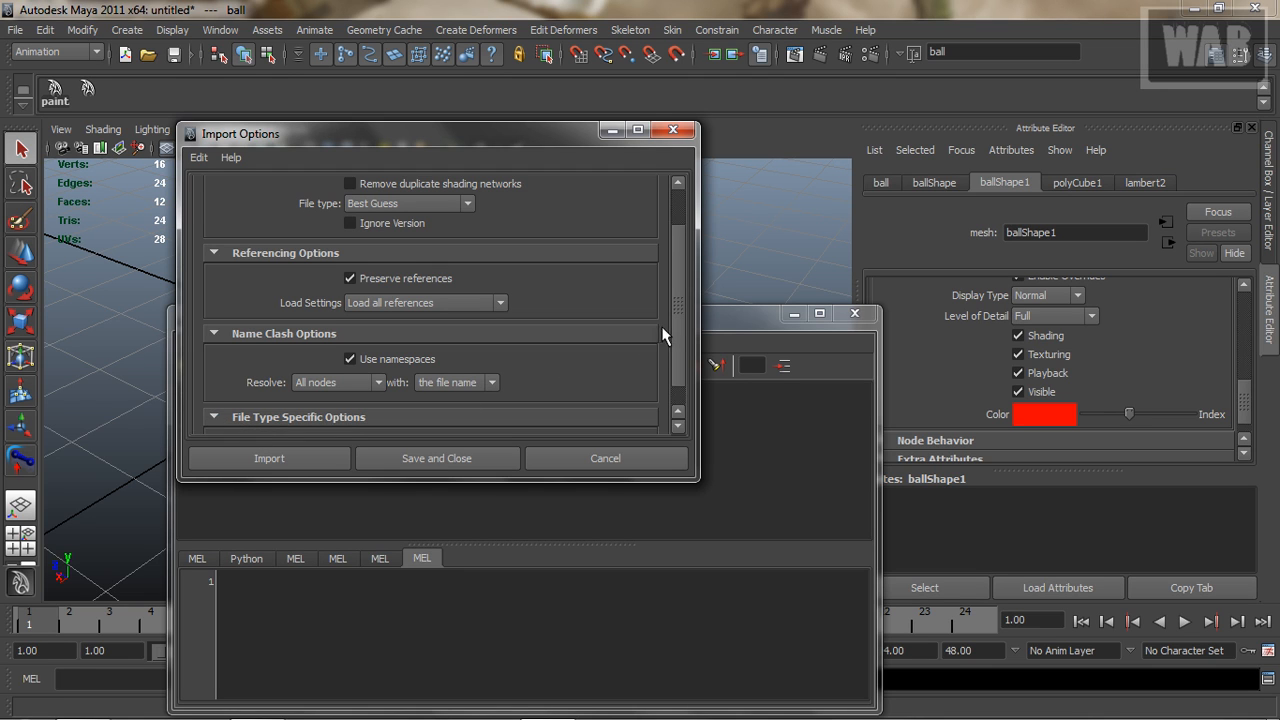
{"action": "scroll", "coordinate": [678, 354], "scroll_direction": "down", "scroll_amount": 1}
{"action": "scroll", "coordinate": [678, 375], "scroll_direction": "up", "scroll_amount": 3}
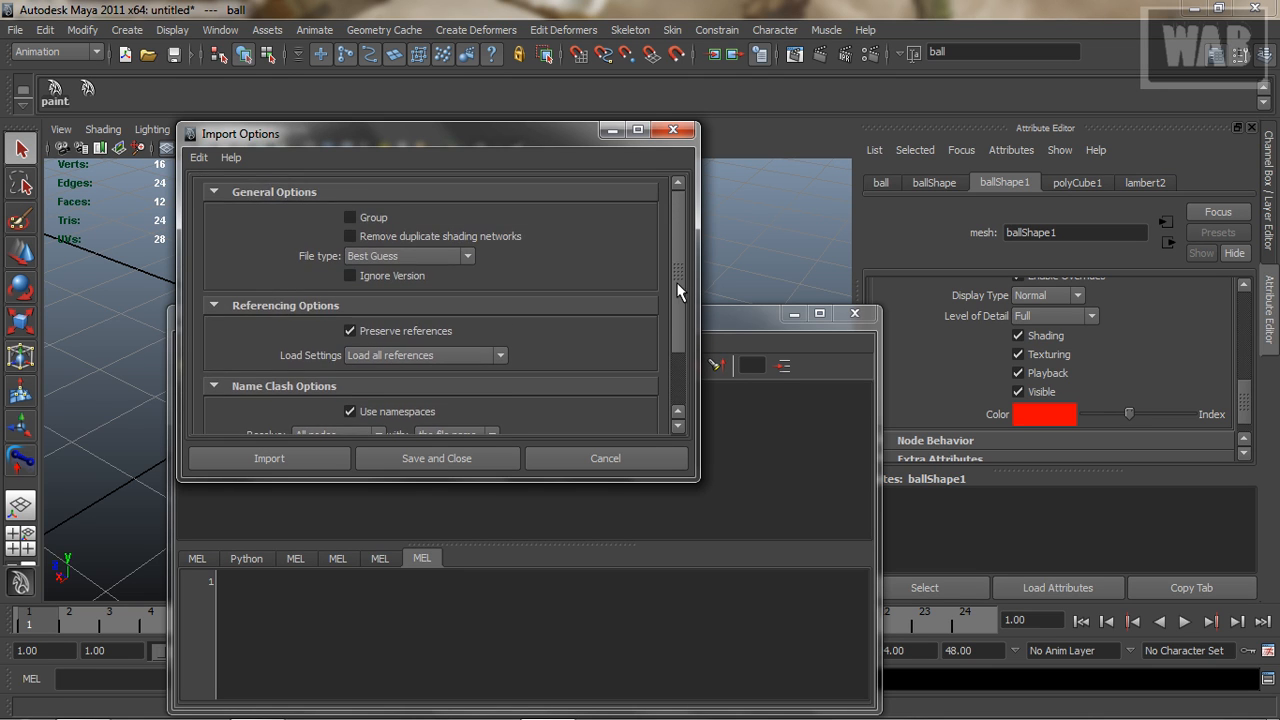
{"action": "left_click", "coordinate": [282, 457]}
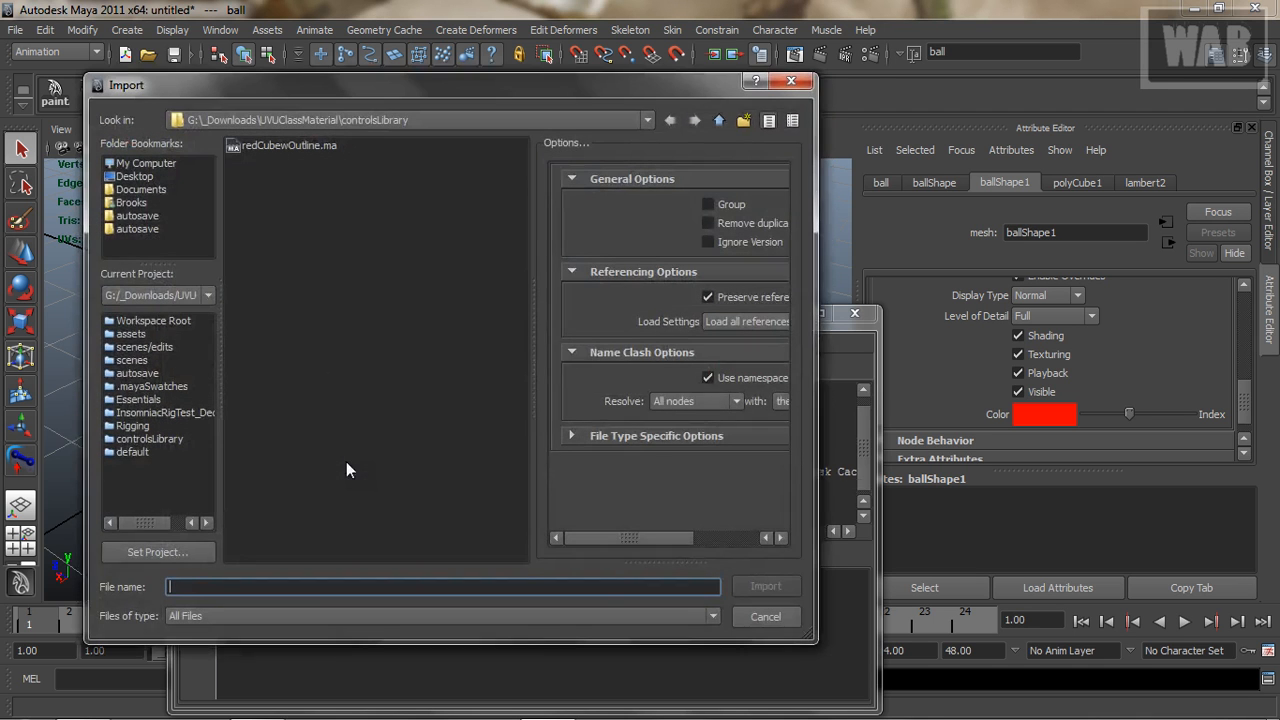
{"action": "left_click", "coordinate": [275, 146]}
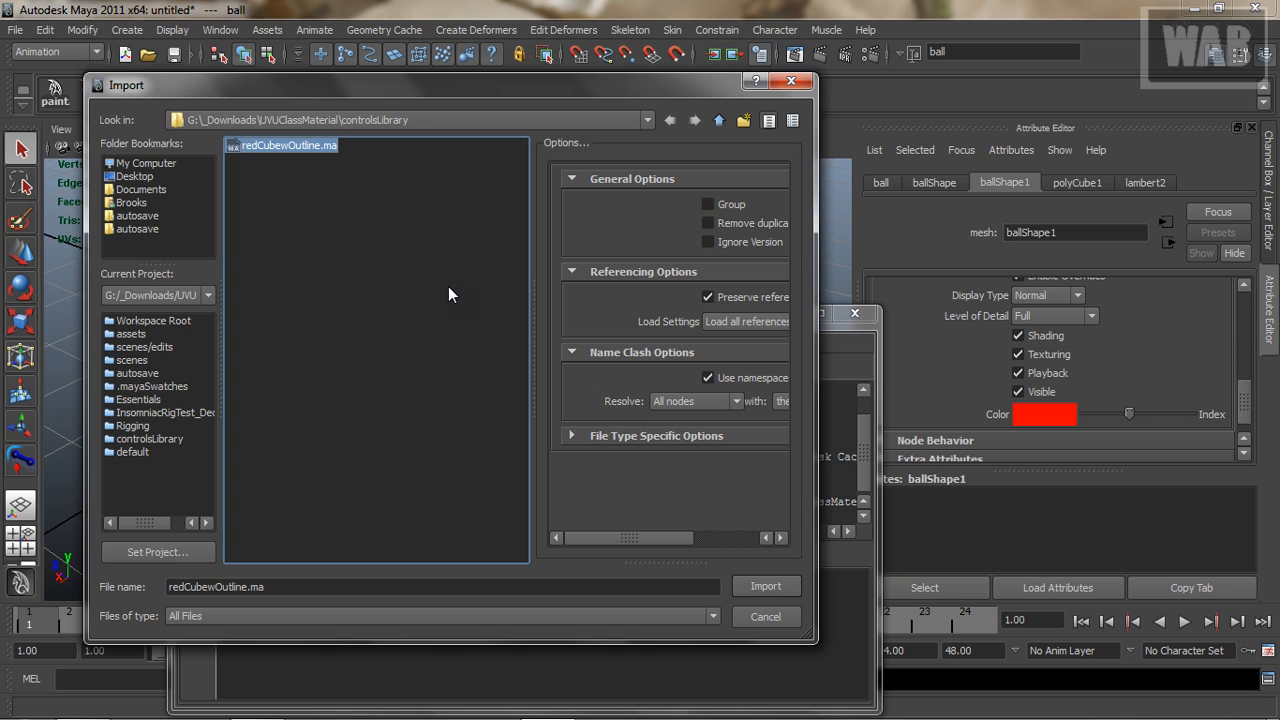
{"action": "left_click", "coordinate": [764, 587]}
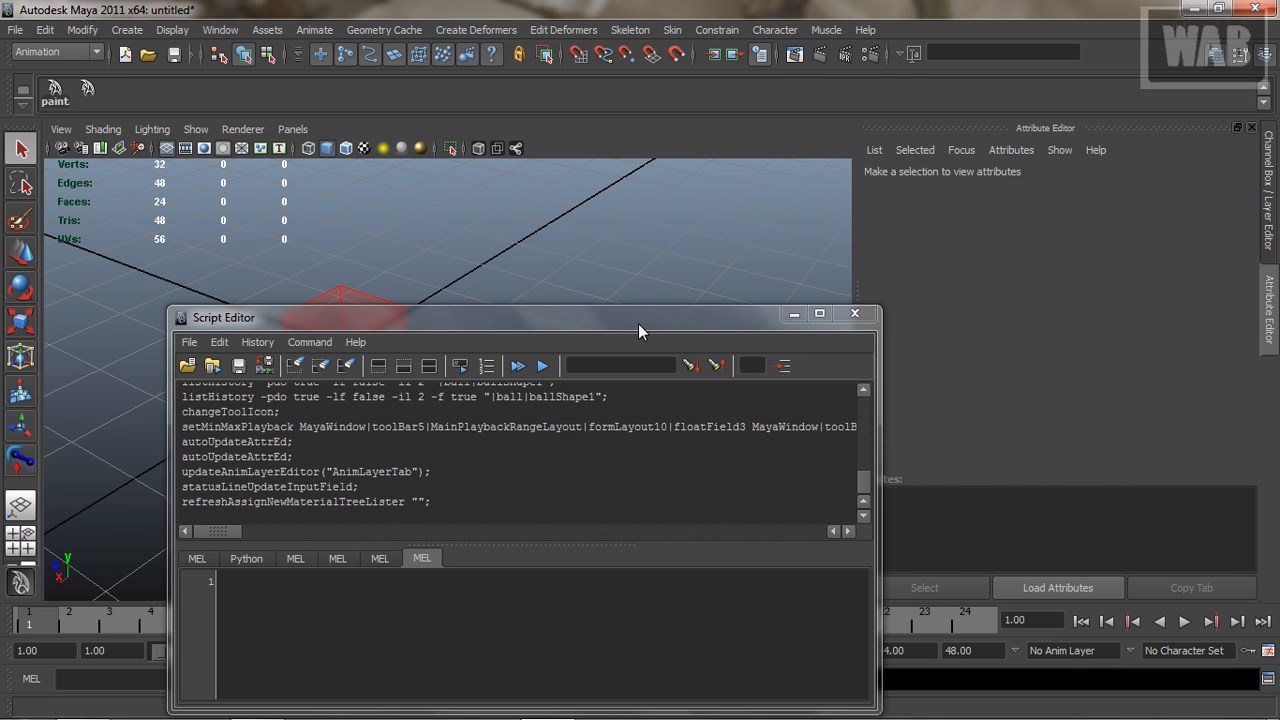
{"action": "left_click_drag", "start_coordinate": [638, 322], "coordinate": [976, 310]}
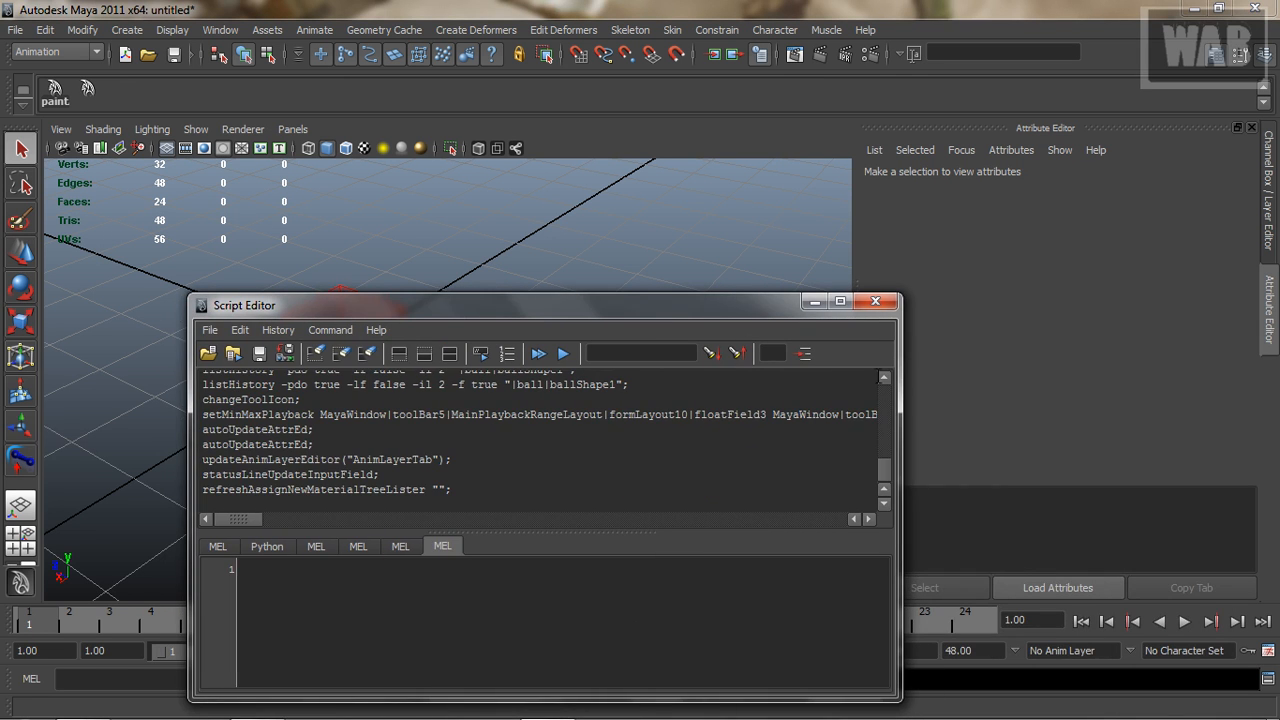
Look back through the echoed output in the Script Editor history for the command that imported the cube file
{"action": "left_click", "coordinate": [883, 378]}
{"action": "left_click", "coordinate": [883, 378]}
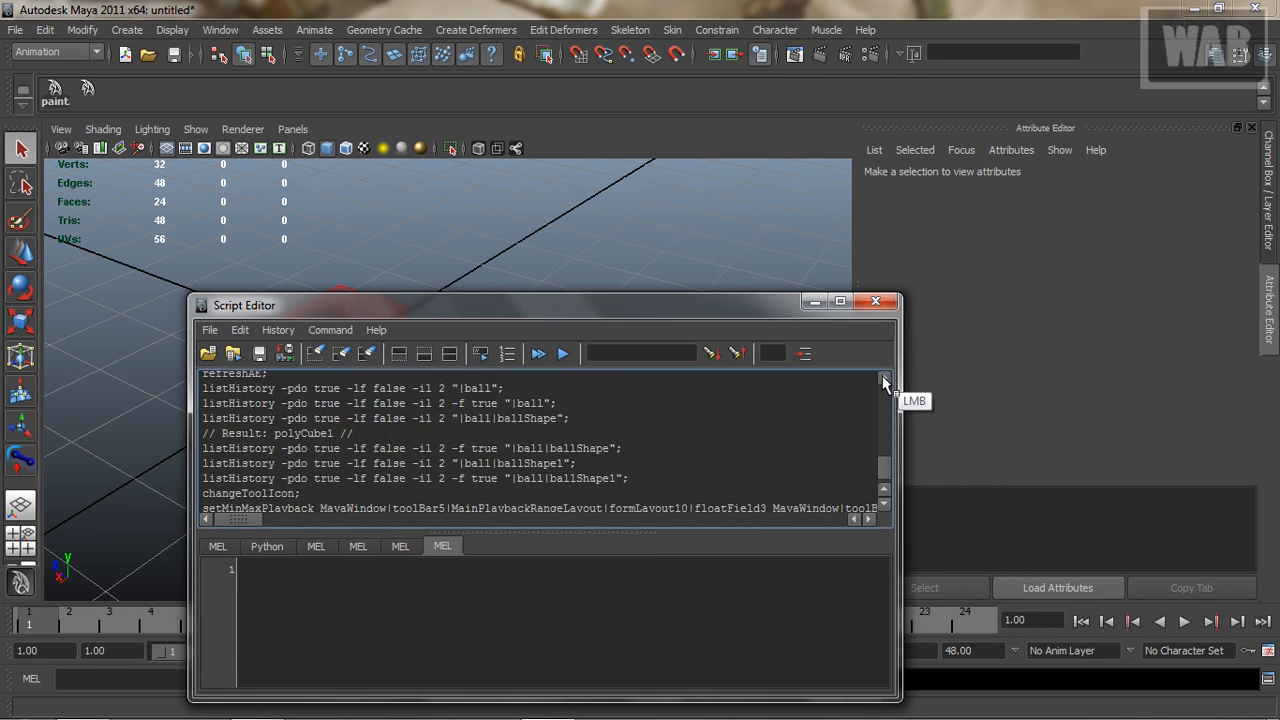
{"action": "left_click", "coordinate": [883, 378]}
{"action": "left_click", "coordinate": [883, 378]}
{"action": "left_click", "coordinate": [883, 378]}
{"action": "left_click", "coordinate": [883, 378]}
{"action": "left_click", "coordinate": [883, 378]}
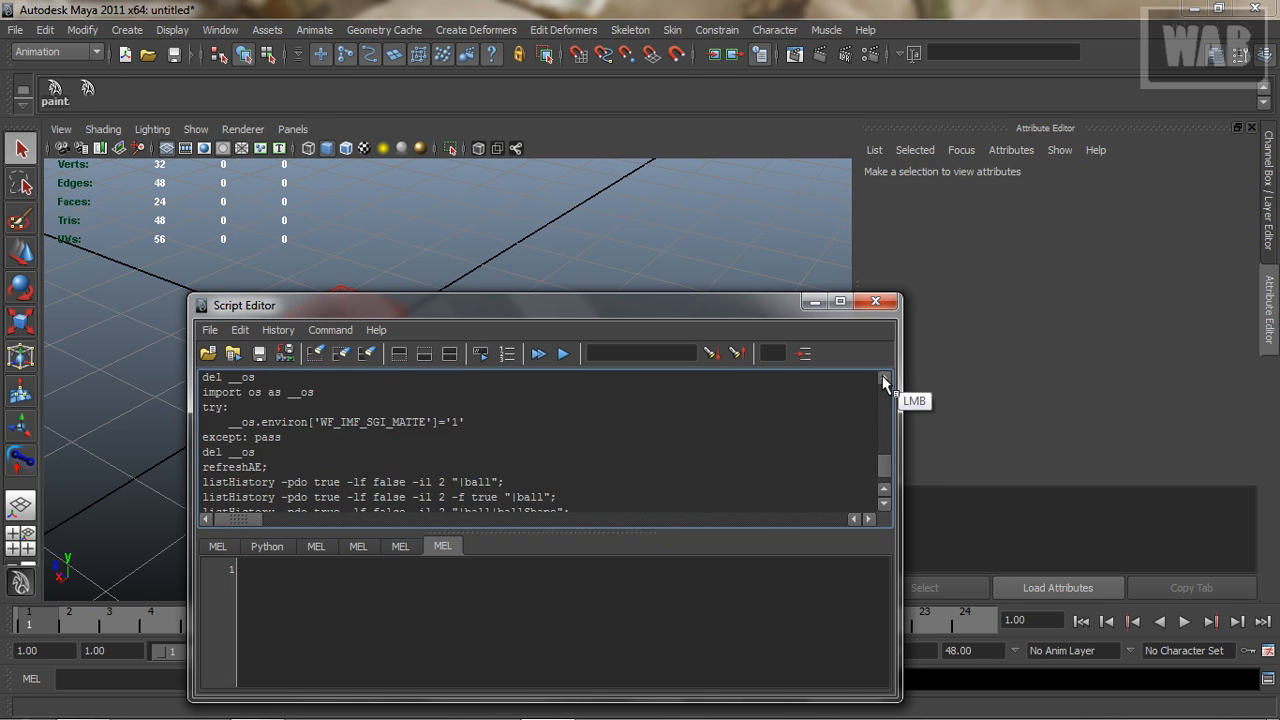
{"action": "left_click", "coordinate": [883, 378]}
{"action": "left_click", "coordinate": [883, 378]}
{"action": "left_click", "coordinate": [883, 378]}
{"action": "left_click", "coordinate": [883, 378]}
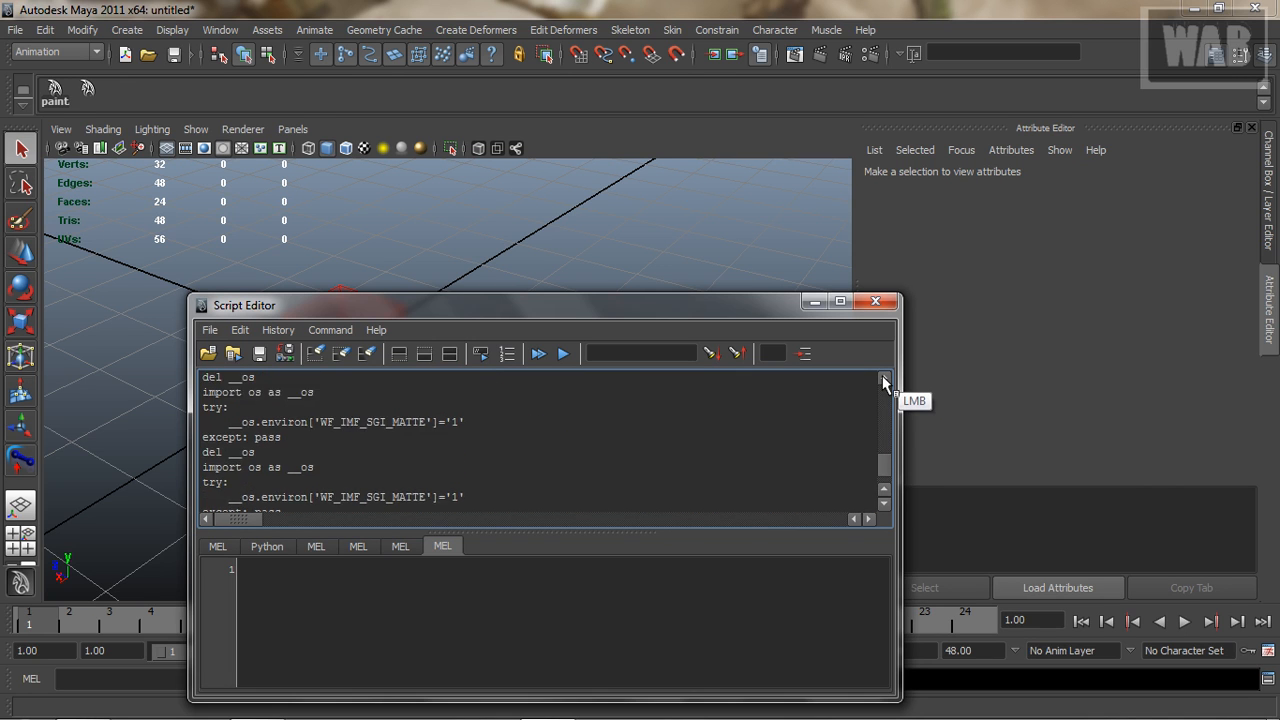
{"action": "left_click", "coordinate": [883, 378]}
{"action": "left_click", "coordinate": [883, 378]}
{"action": "left_click", "coordinate": [883, 378]}
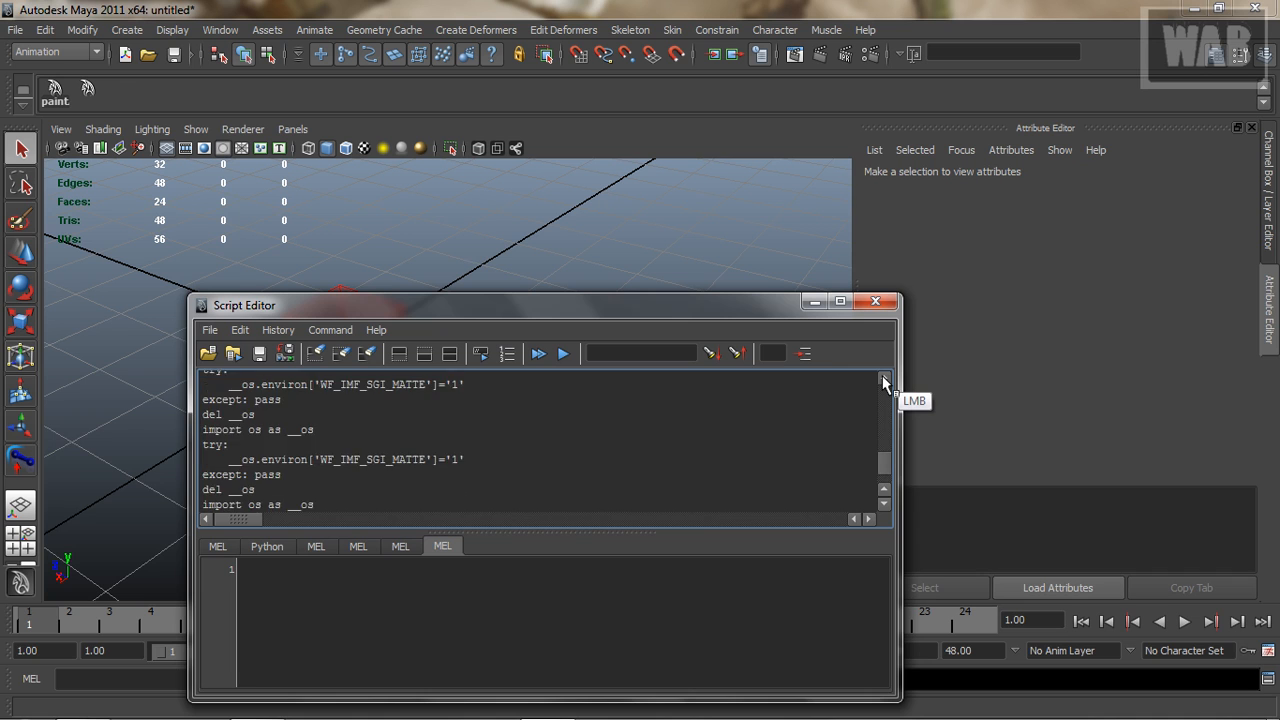
{"action": "left_click", "coordinate": [883, 378]}
{"action": "left_click", "coordinate": [883, 378]}
{"action": "left_click", "coordinate": [883, 378]}
{"action": "left_click", "coordinate": [883, 378]}
{"action": "left_click", "coordinate": [883, 378]}
{"action": "left_click", "coordinate": [883, 378]}
{"action": "left_click", "coordinate": [883, 378]}
{"action": "left_click", "coordinate": [883, 378]}
{"action": "left_click", "coordinate": [883, 378]}
{"action": "left_click", "coordinate": [883, 378]}
{"action": "left_click", "coordinate": [883, 378]}
{"action": "left_click", "coordinate": [883, 378]}
{"action": "left_click", "coordinate": [883, 378]}
{"action": "left_click", "coordinate": [883, 378]}
{"action": "left_click", "coordinate": [883, 378]}
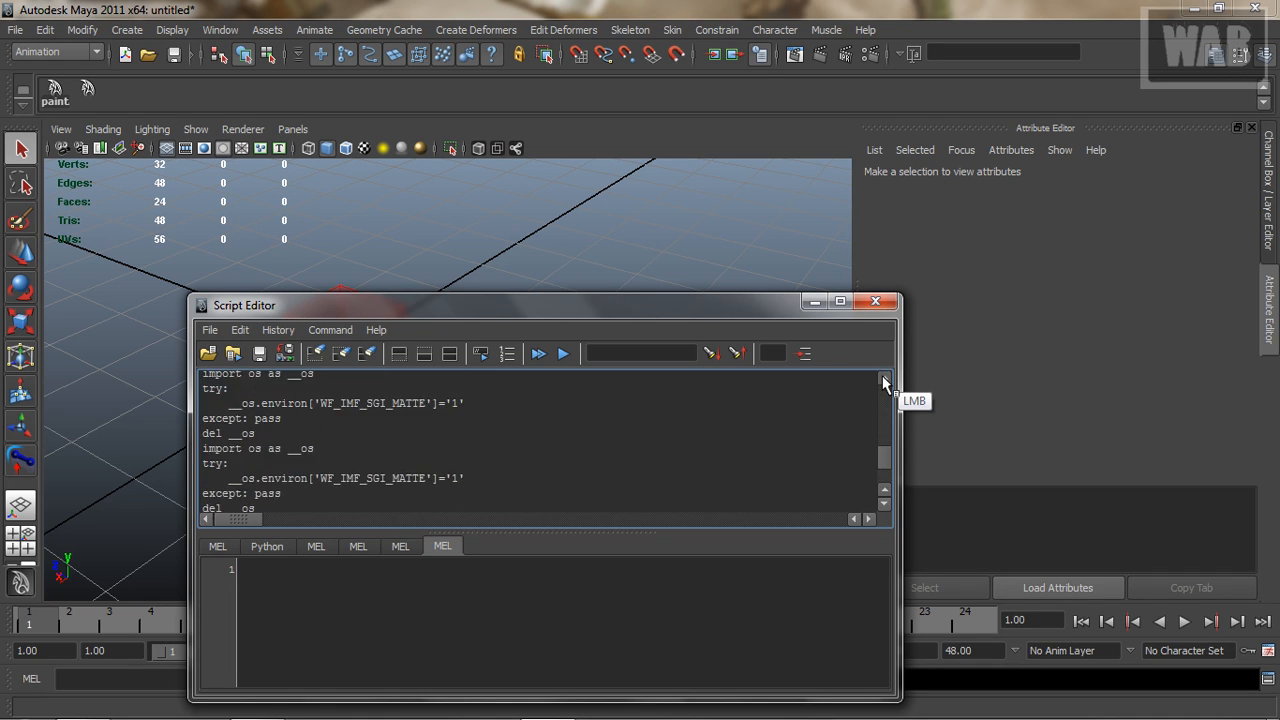
{"action": "left_click", "coordinate": [883, 378]}
{"action": "left_click", "coordinate": [883, 378]}
{"action": "left_click", "coordinate": [883, 378]}
{"action": "left_click", "coordinate": [883, 378]}
{"action": "left_click", "coordinate": [883, 378]}
{"action": "left_click", "coordinate": [883, 378]}
{"action": "left_click", "coordinate": [883, 378]}
{"action": "left_click", "coordinate": [883, 378]}
{"action": "left_click", "coordinate": [883, 378]}
{"action": "left_click", "coordinate": [883, 378]}
{"action": "left_click", "coordinate": [883, 378]}
{"action": "left_click", "coordinate": [883, 378]}
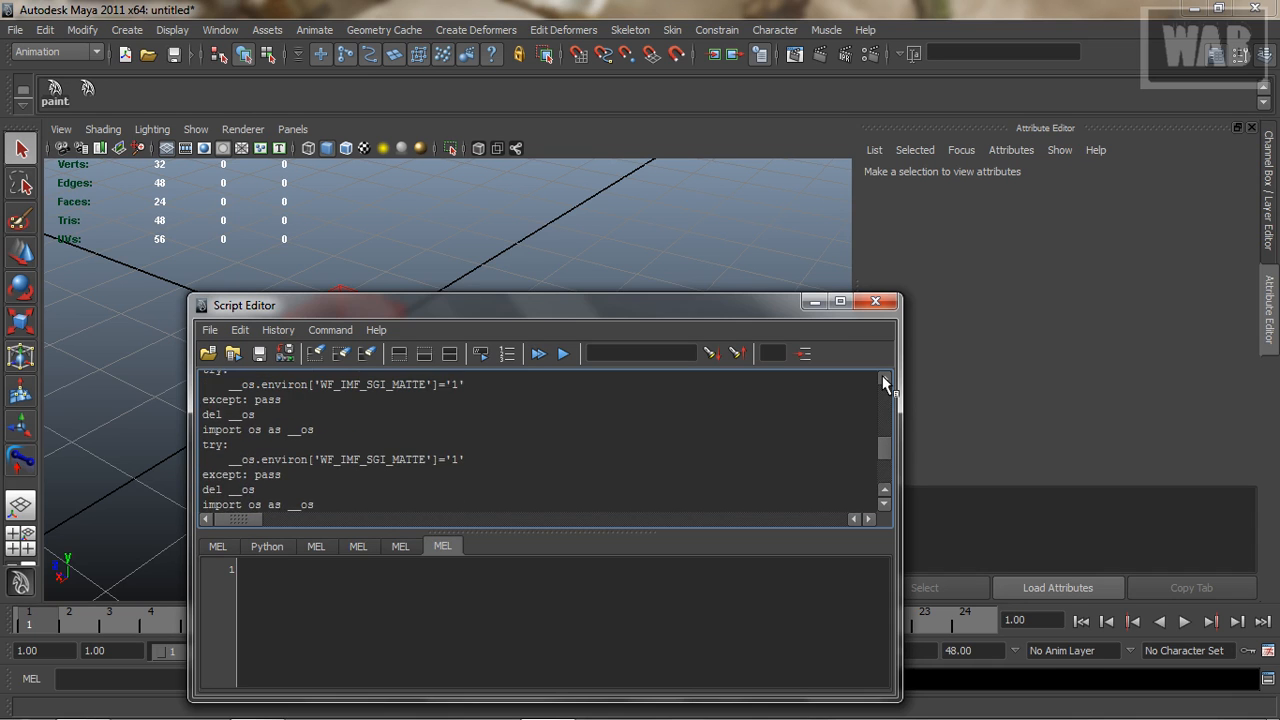
{"action": "left_click", "coordinate": [883, 378]}
{"action": "left_click", "coordinate": [883, 378]}
{"action": "left_click", "coordinate": [883, 378]}
{"action": "left_click", "coordinate": [883, 378]}
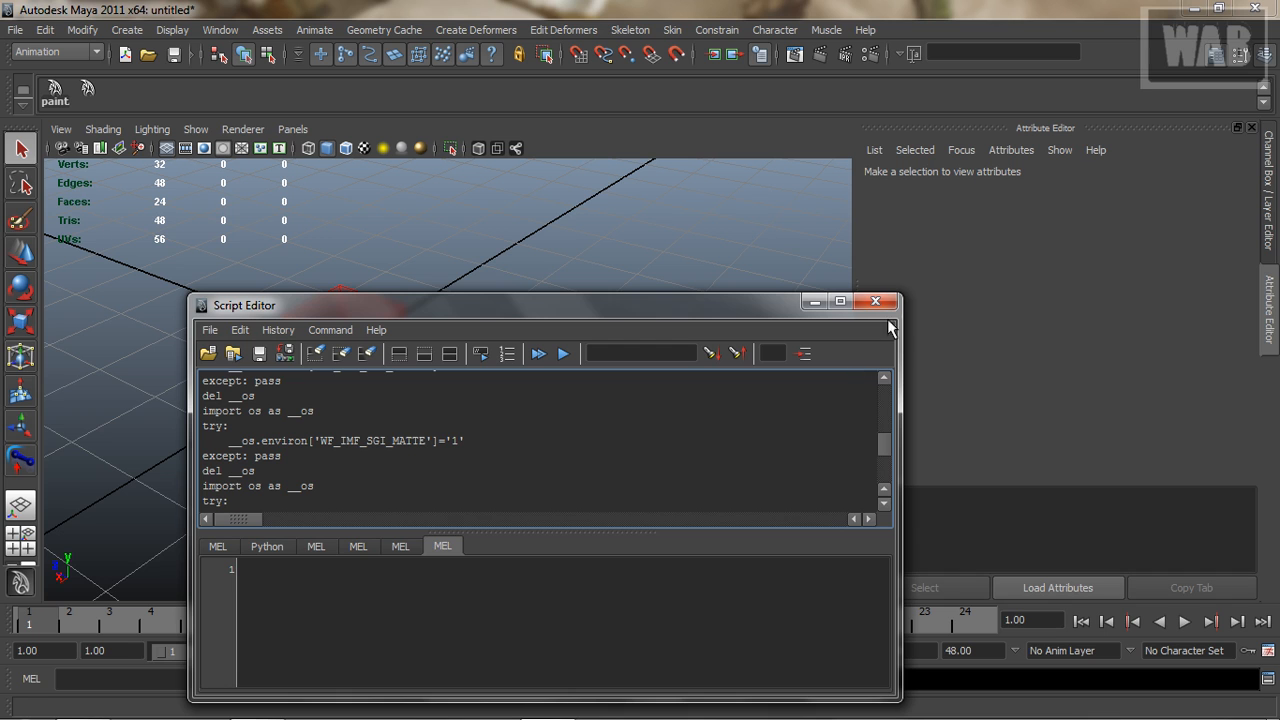
Clear the Script Editor history and turn off Echo All Commands
{"action": "left_click", "coordinate": [316, 353]}
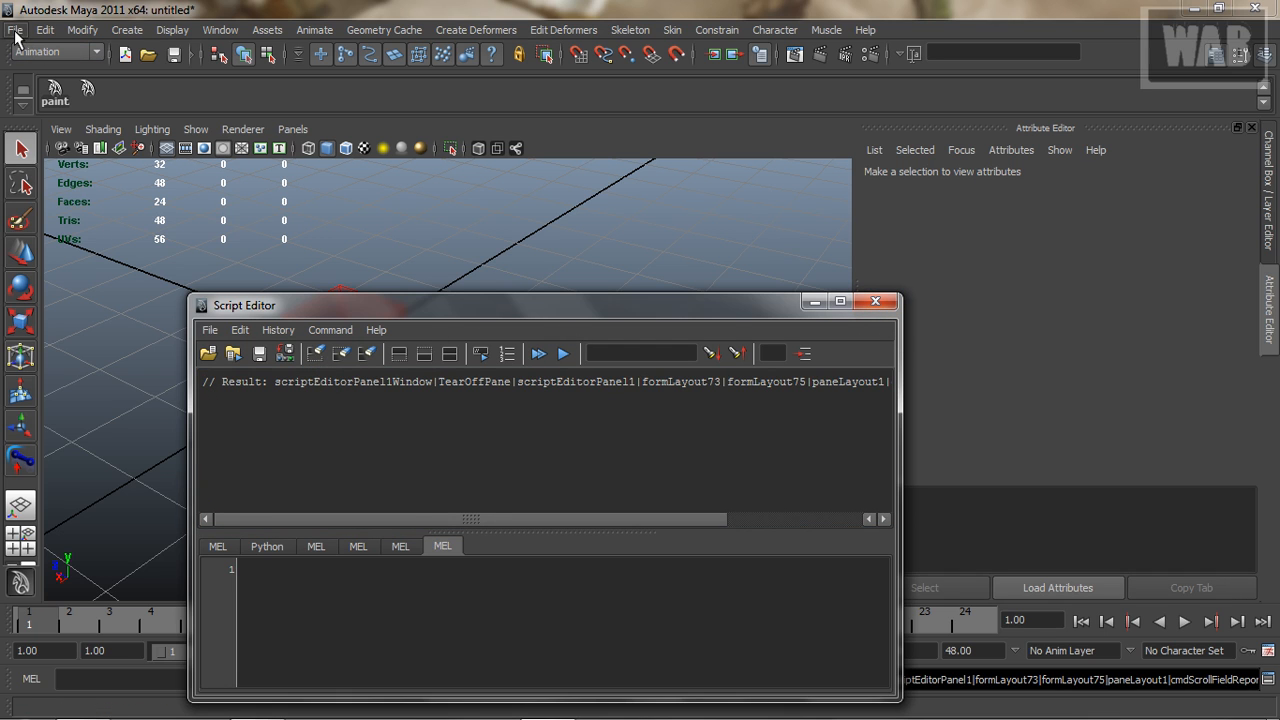
{"action": "left_click", "coordinate": [277, 332]}
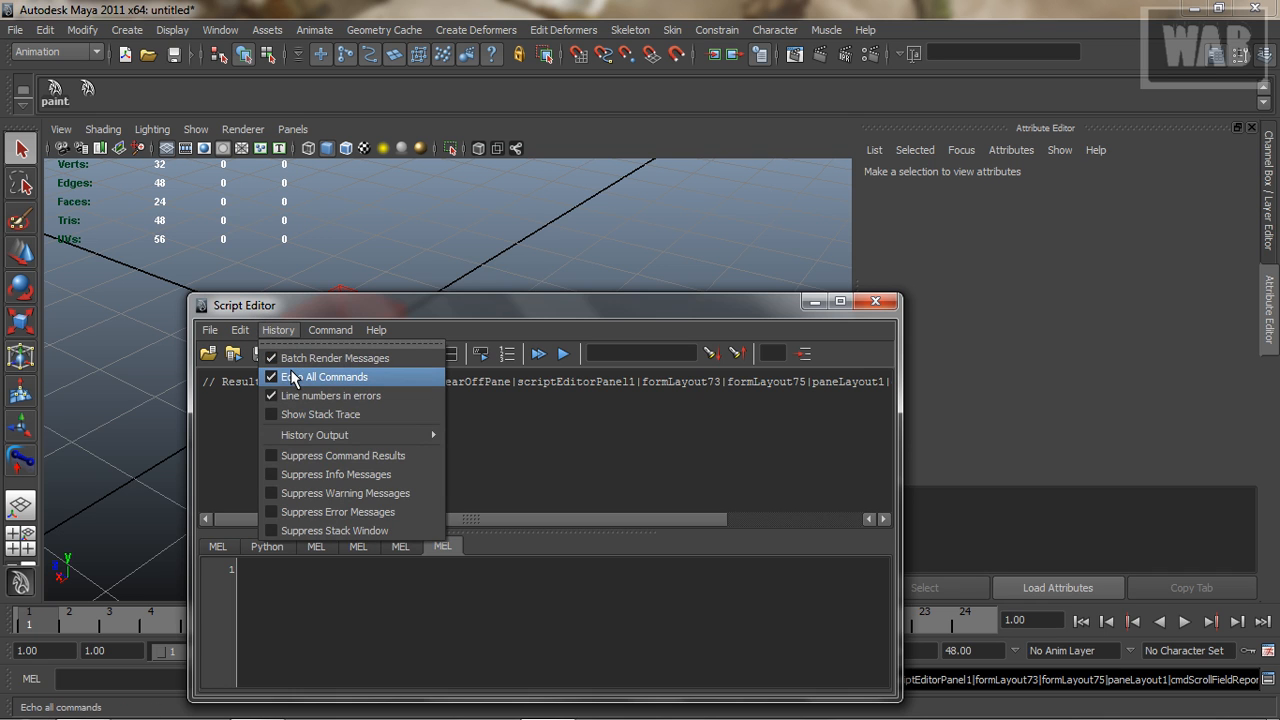
{"action": "left_click", "coordinate": [292, 377]}
Import redCubewOutline.ma from the controlsLibrary folder again with the existing import options
{"action": "left_click", "coordinate": [16, 31]}
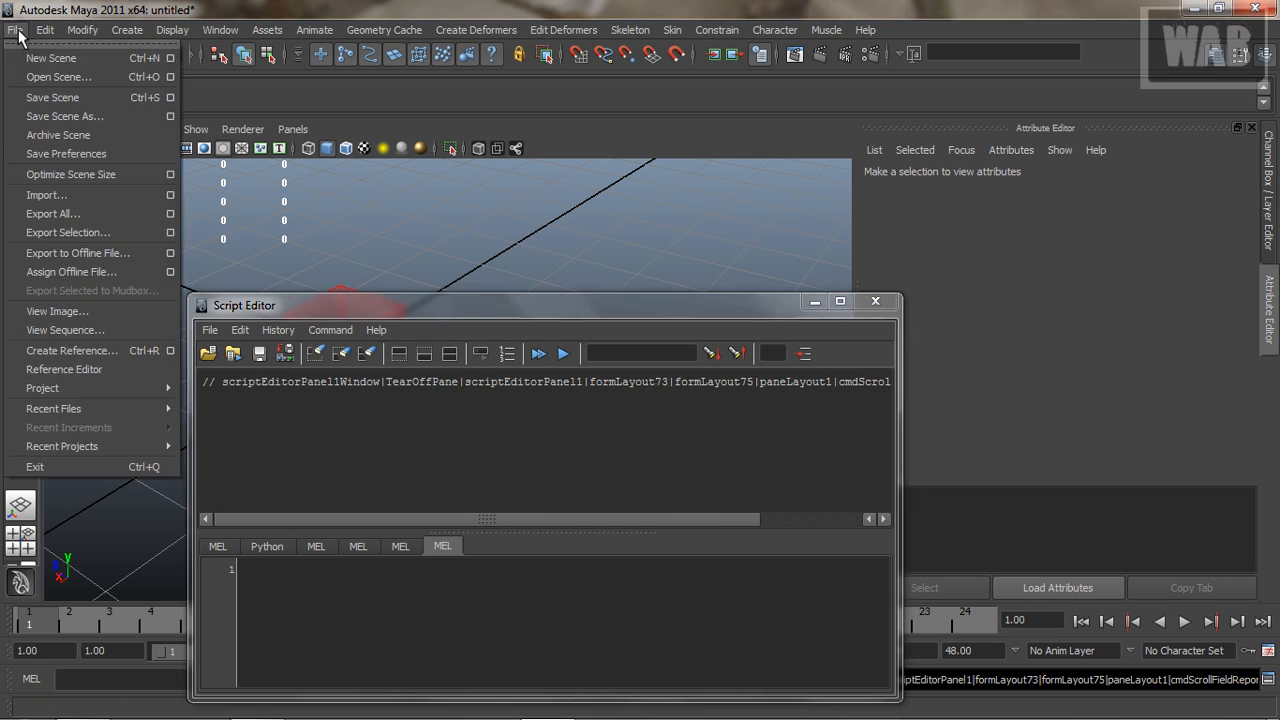
{"action": "left_click", "coordinate": [168, 196]}
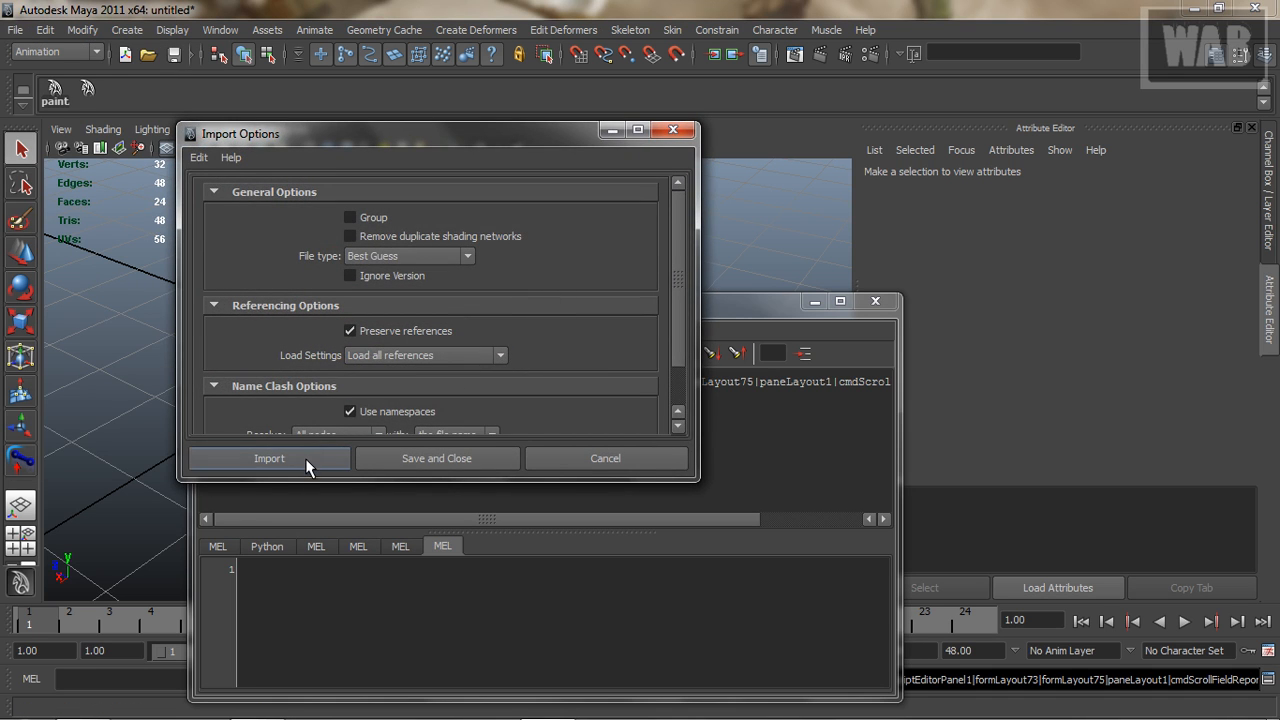
{"action": "left_click", "coordinate": [305, 458]}
{"action": "left_click", "coordinate": [258, 147]}
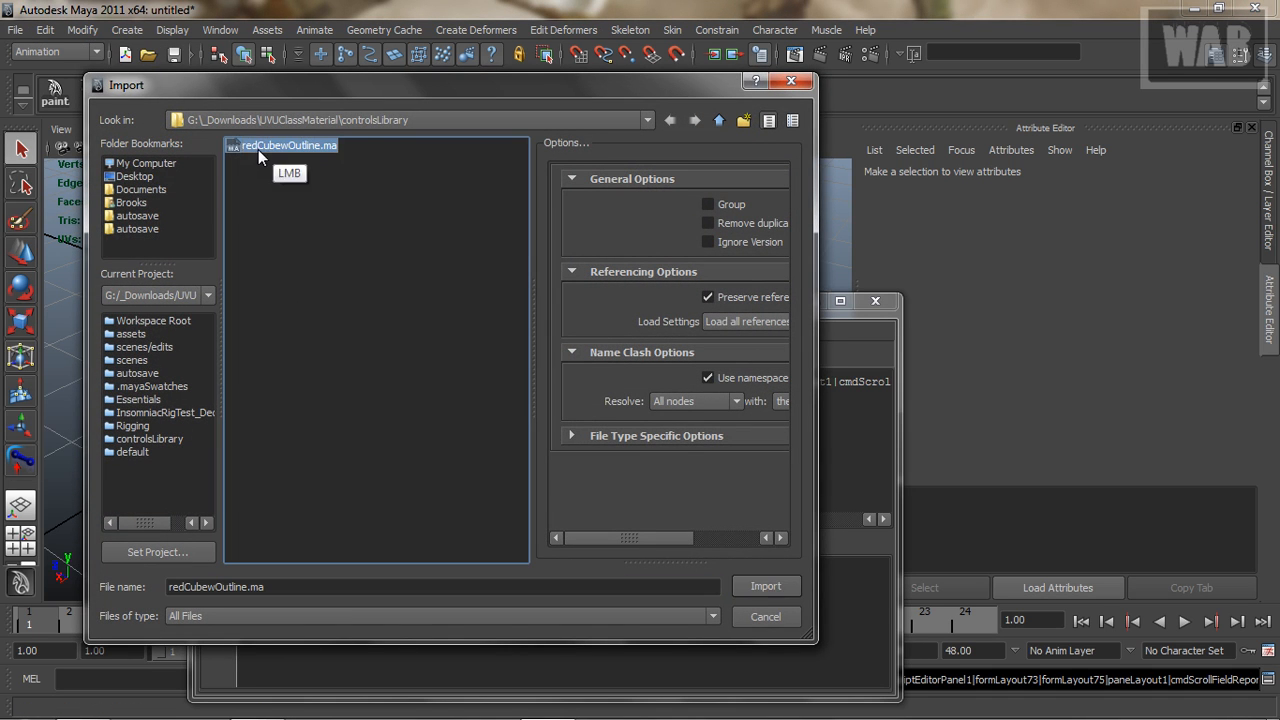
{"action": "left_click", "coordinate": [765, 587]}
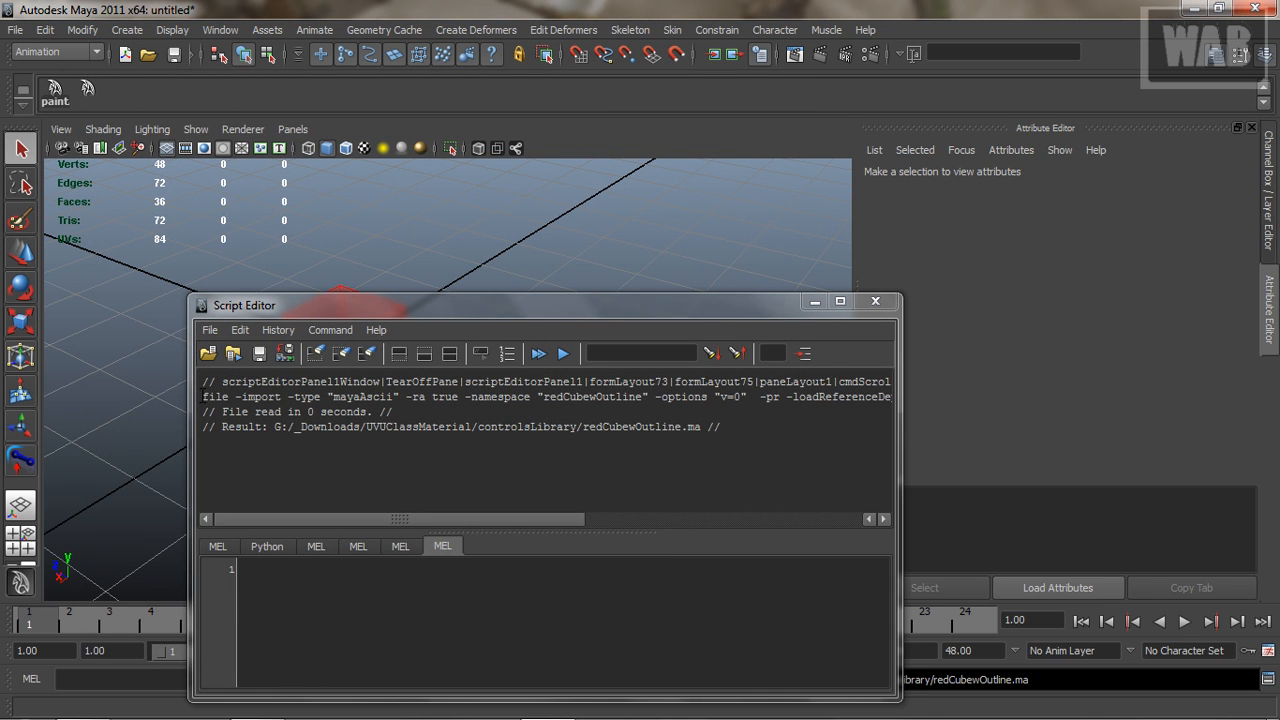
{"action": "left_click_drag", "start_coordinate": [203, 397], "coordinate": [287, 397]}
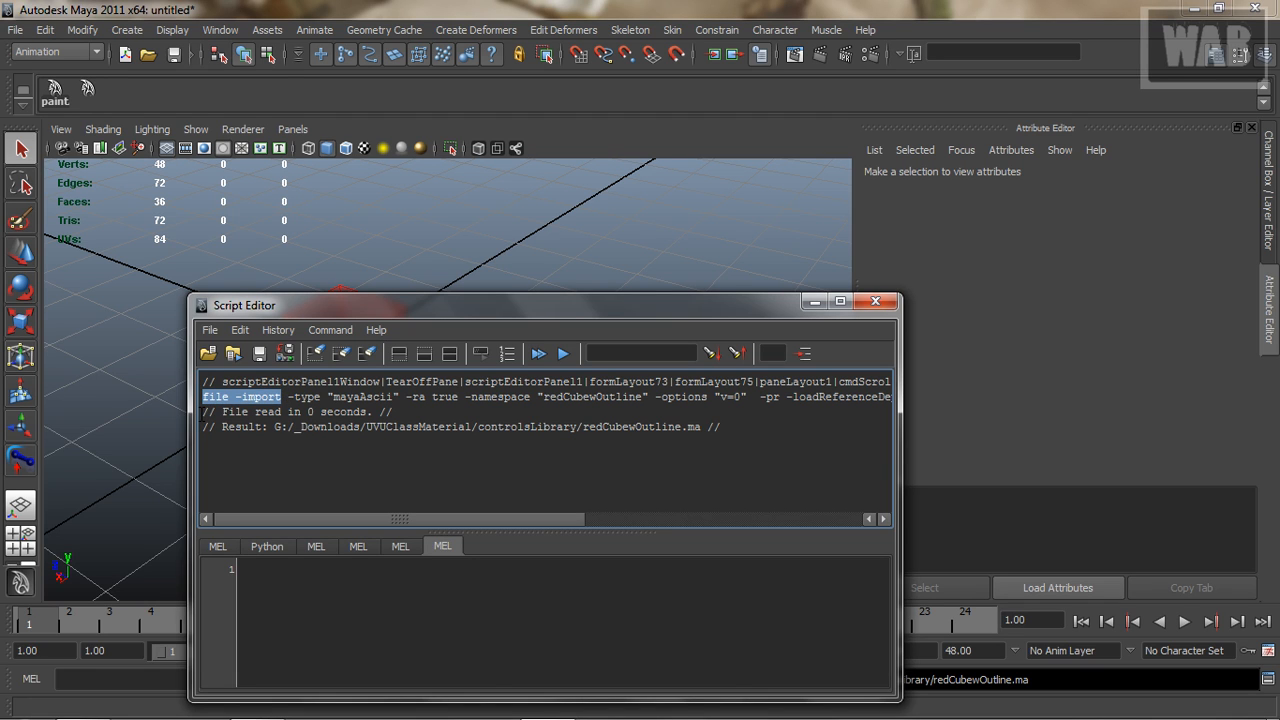
{"action": "left_click", "coordinate": [201, 413]}
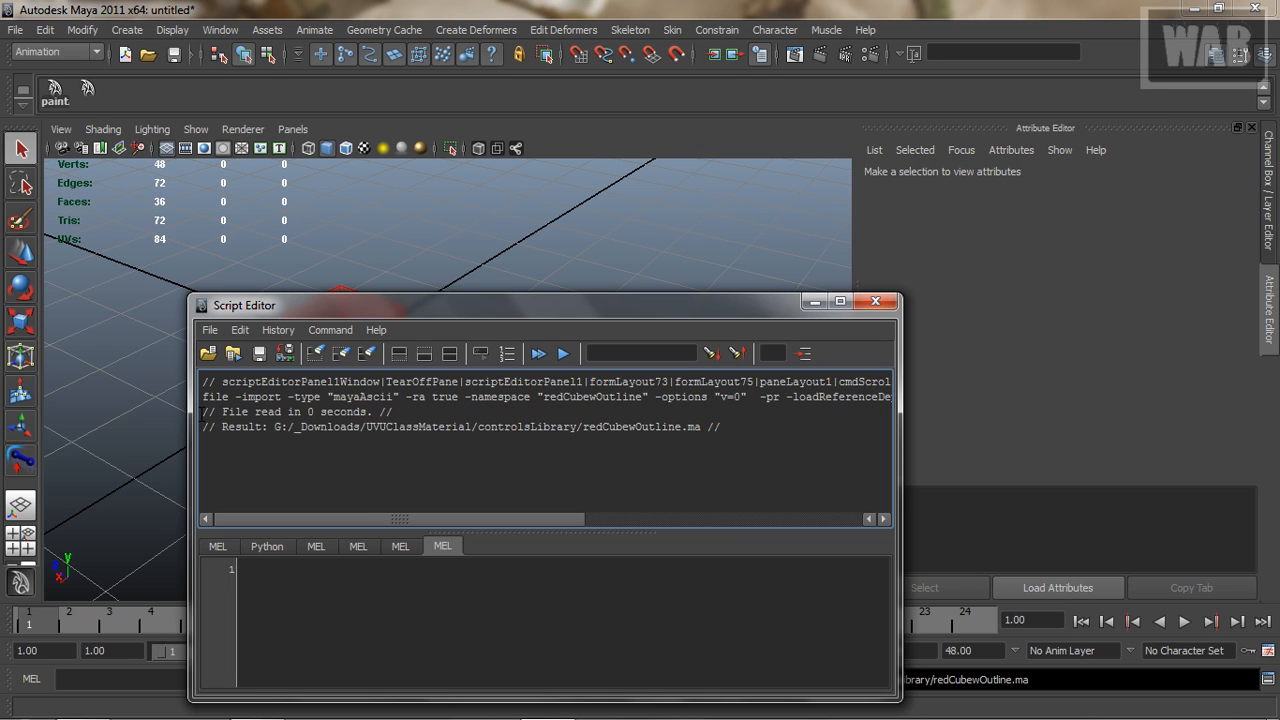
{"action": "key", "text": "ctrl+t"}
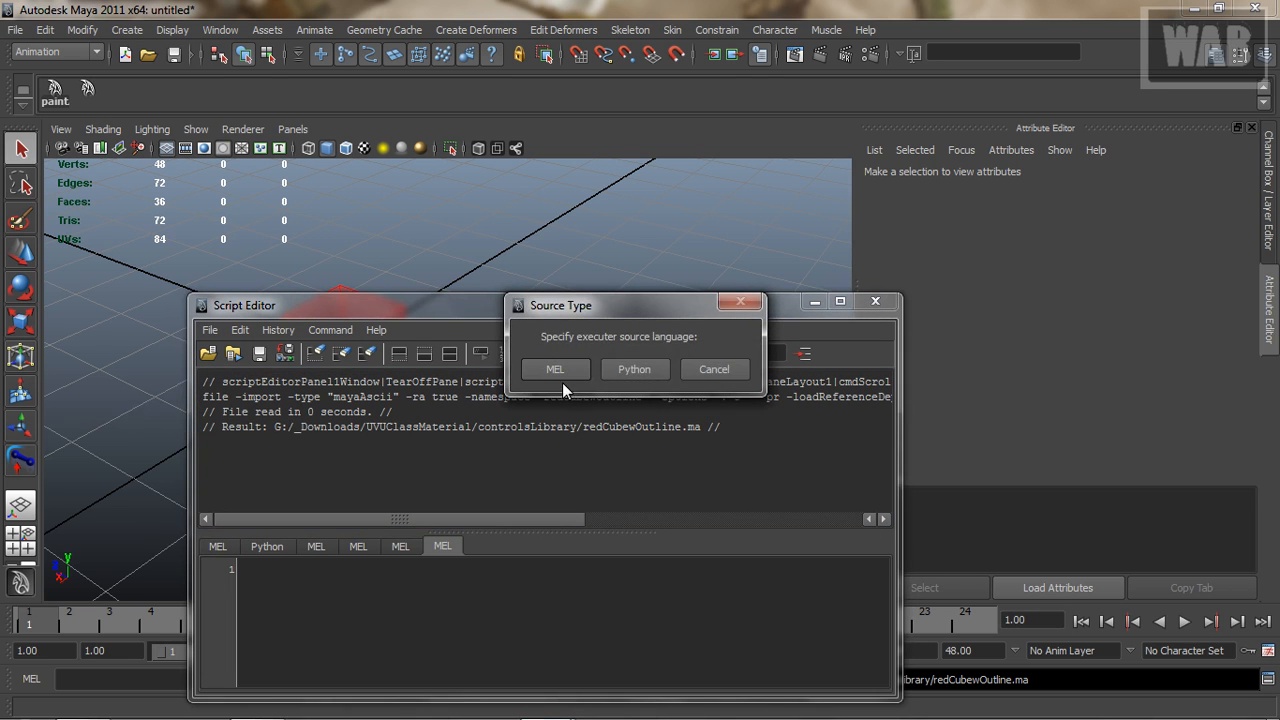
{"action": "left_click", "coordinate": [715, 368]}
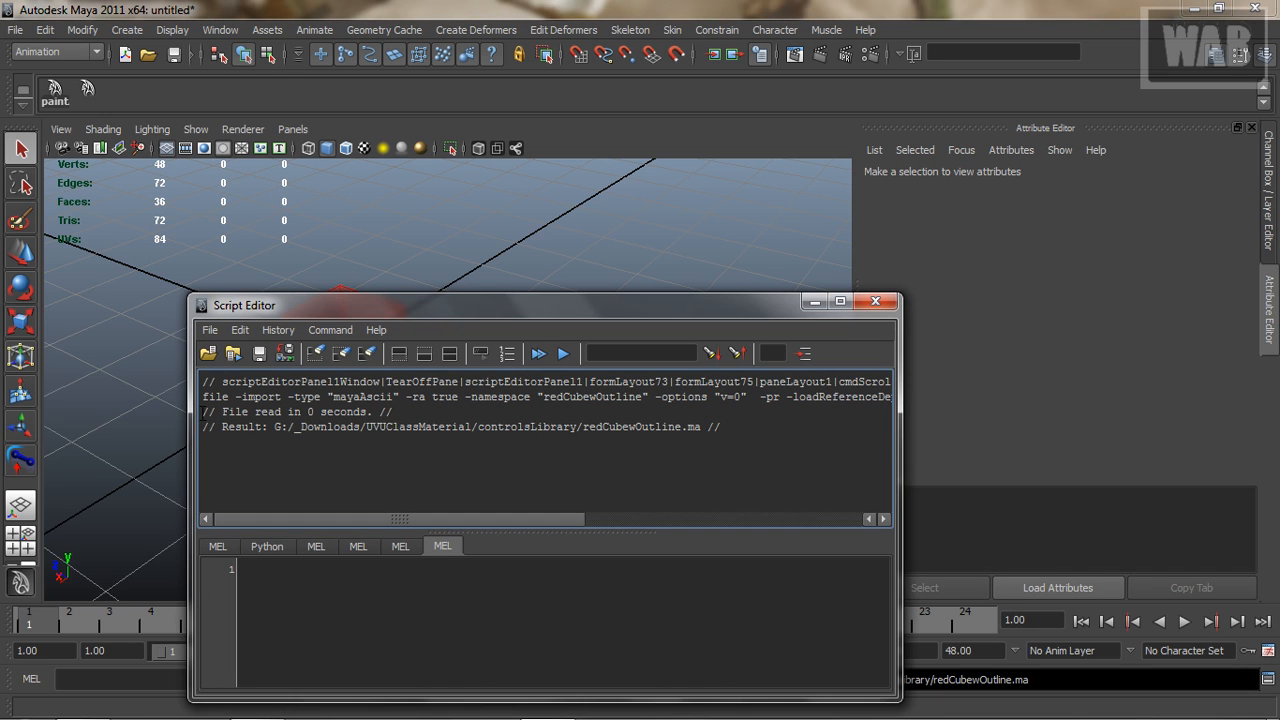
Copy the full file -import command line from the history into the empty MEL tab and review its file path
{"action": "triple_click", "coordinate": [204, 397]}
{"action": "key", "text": "ctrl+c"}
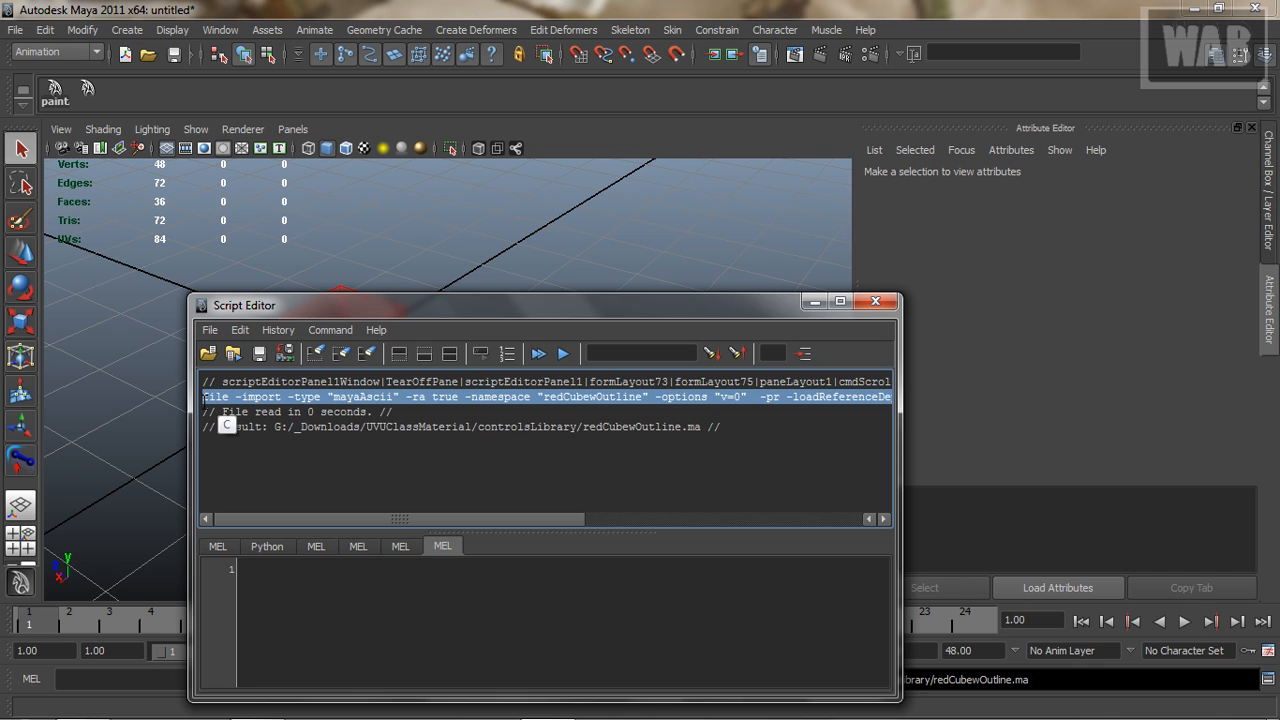
{"action": "left_click", "coordinate": [311, 563]}
{"action": "key", "text": "ctrl+v"}
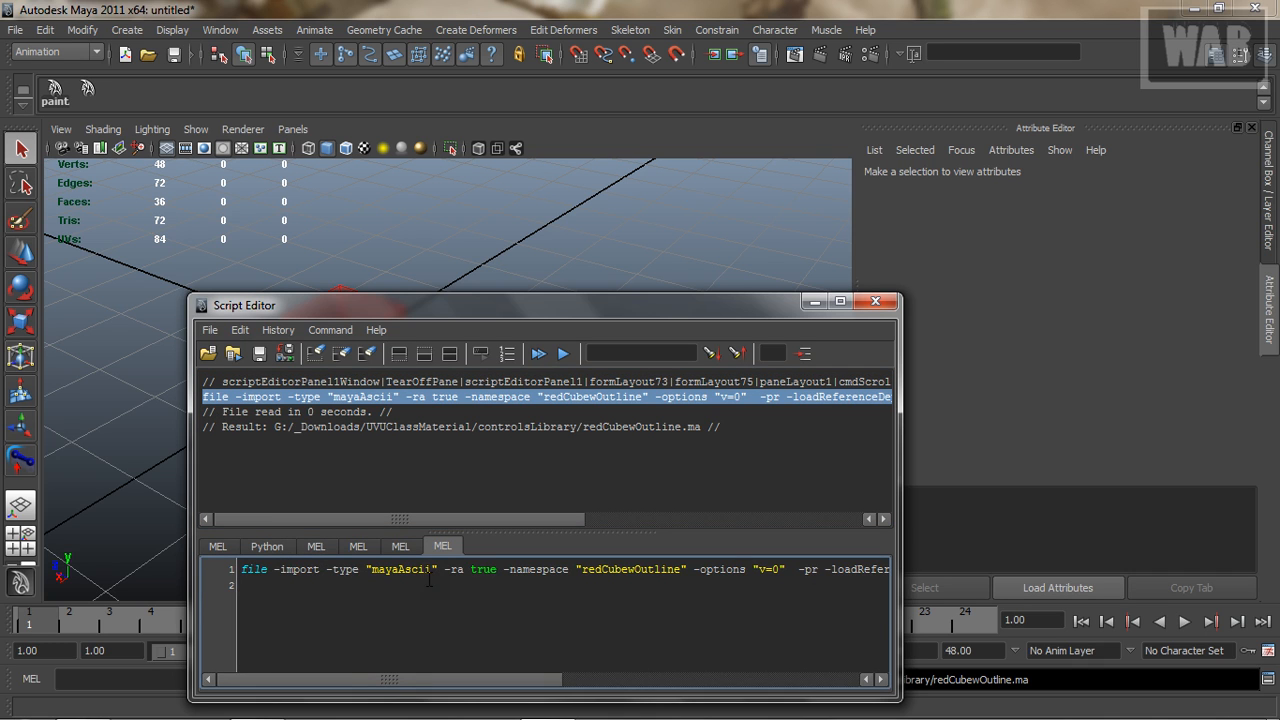
{"action": "left_click_drag", "start_coordinate": [495, 679], "coordinate": [829, 668]}
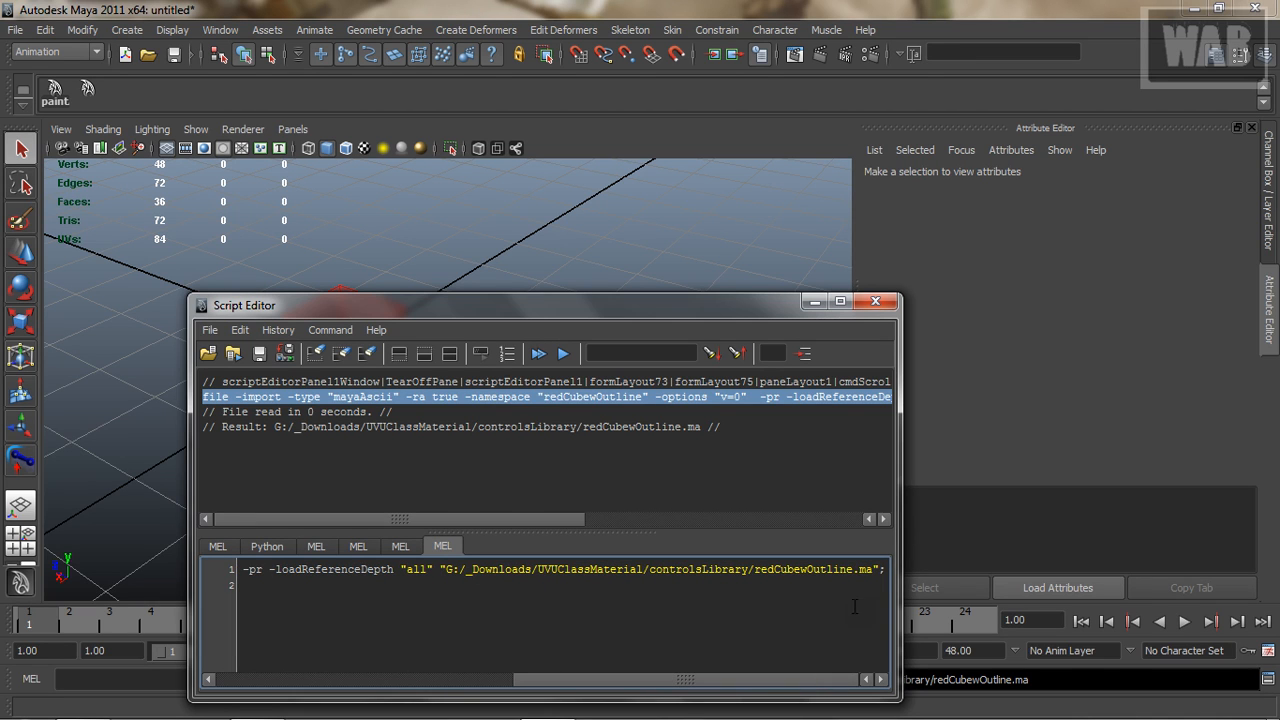
{"action": "left_click_drag", "start_coordinate": [446, 569], "coordinate": [888, 571]}
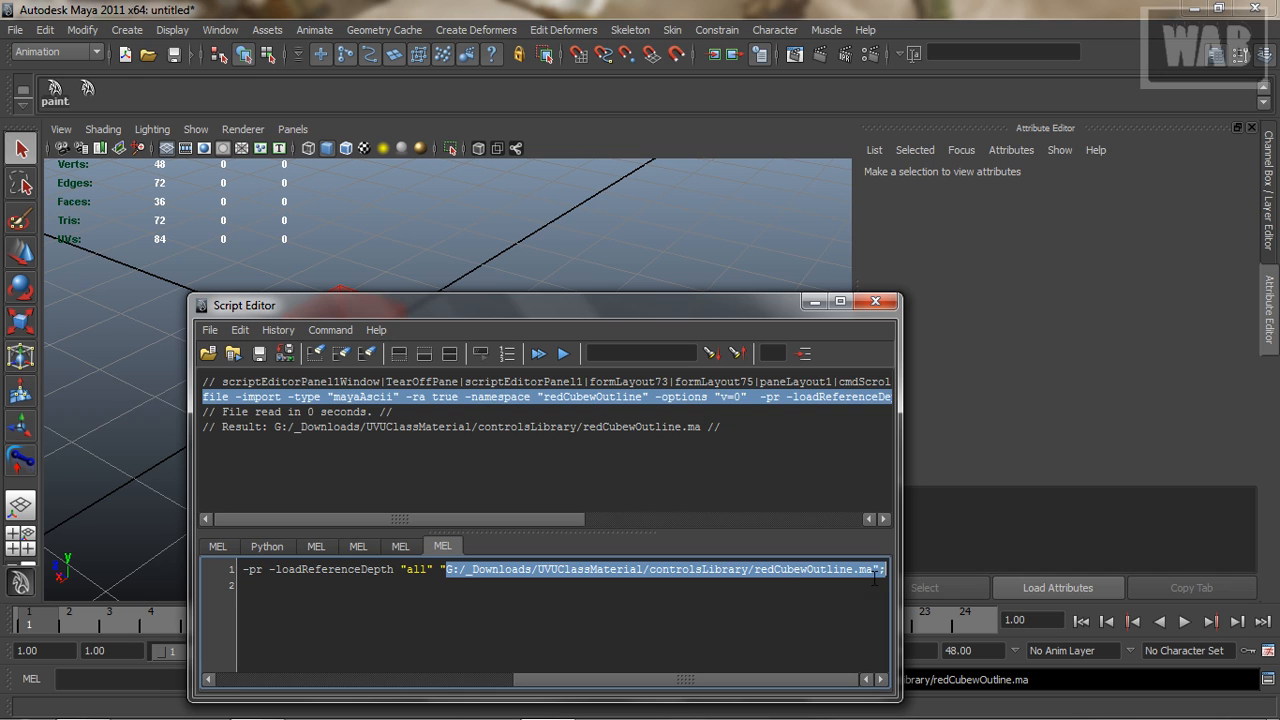
{"action": "left_click_drag", "start_coordinate": [691, 682], "coordinate": [337, 650]}
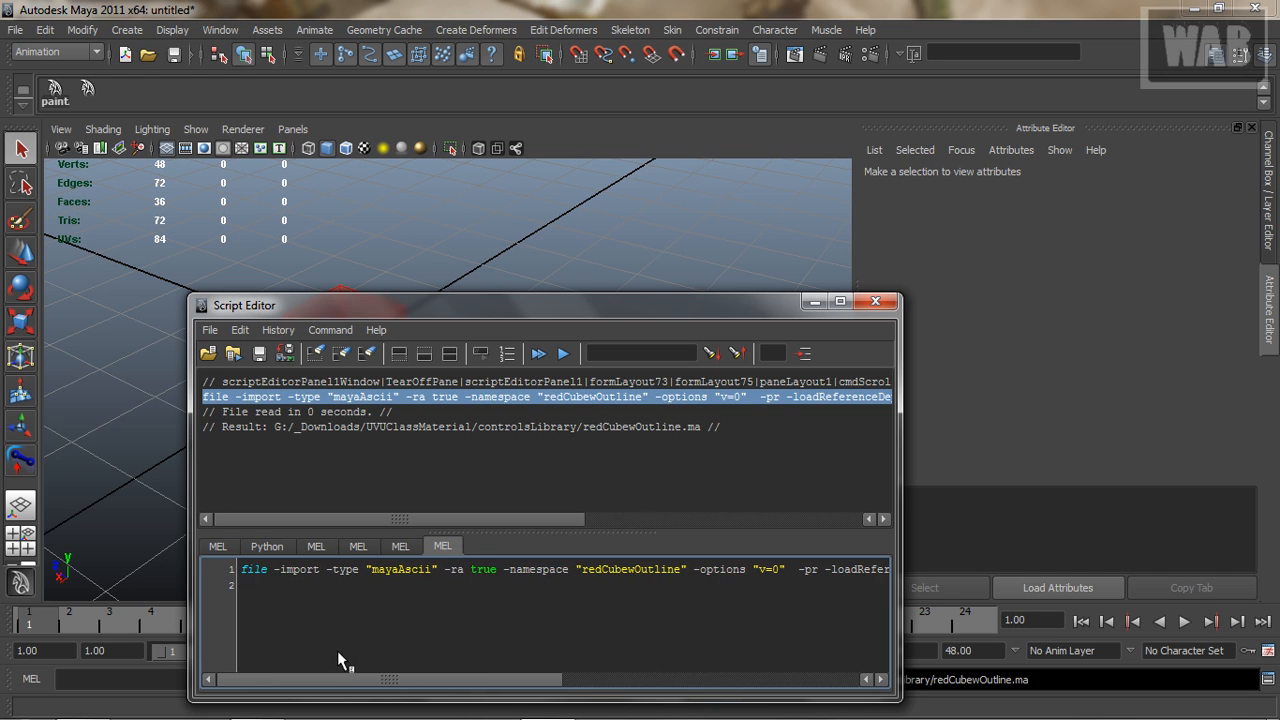
Add the whole import command from the MEL tab to the current shelf and close the Script Editor
{"action": "triple_click", "coordinate": [340, 572]}
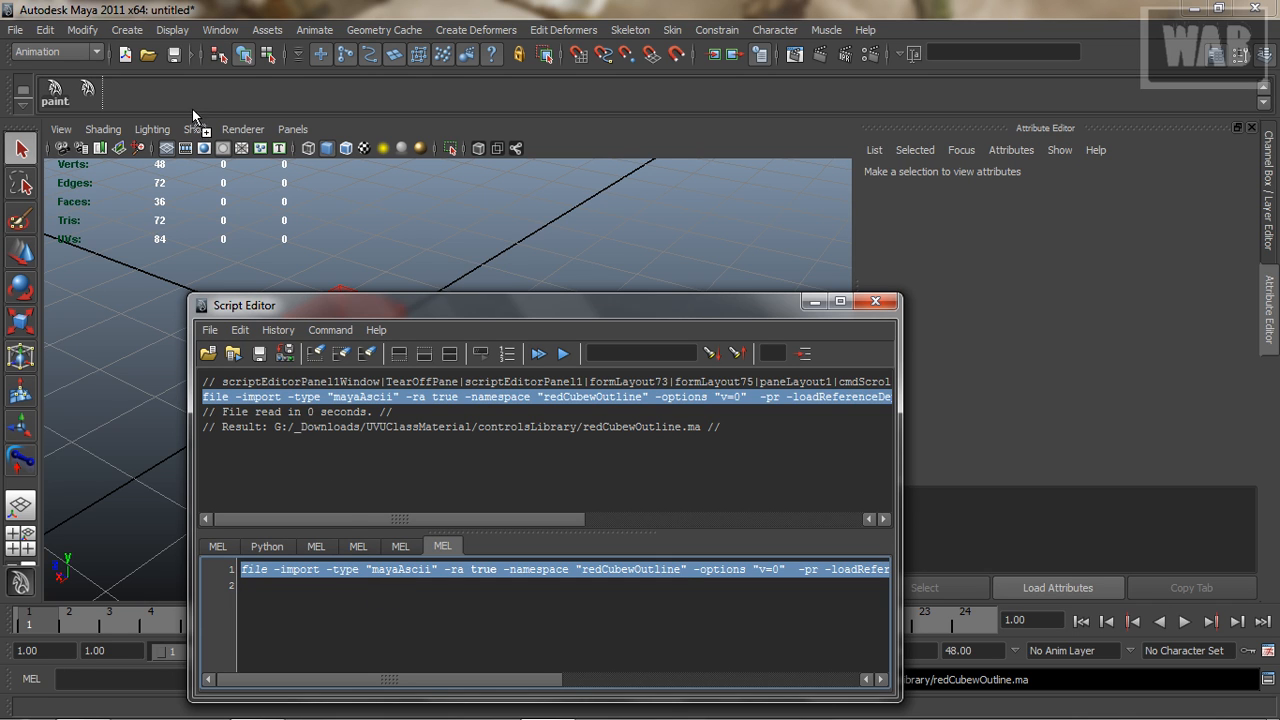
{"action": "middle_click_drag", "start_coordinate": [193, 96], "coordinate": [200, 100]}
{"action": "left_click", "coordinate": [875, 301]}
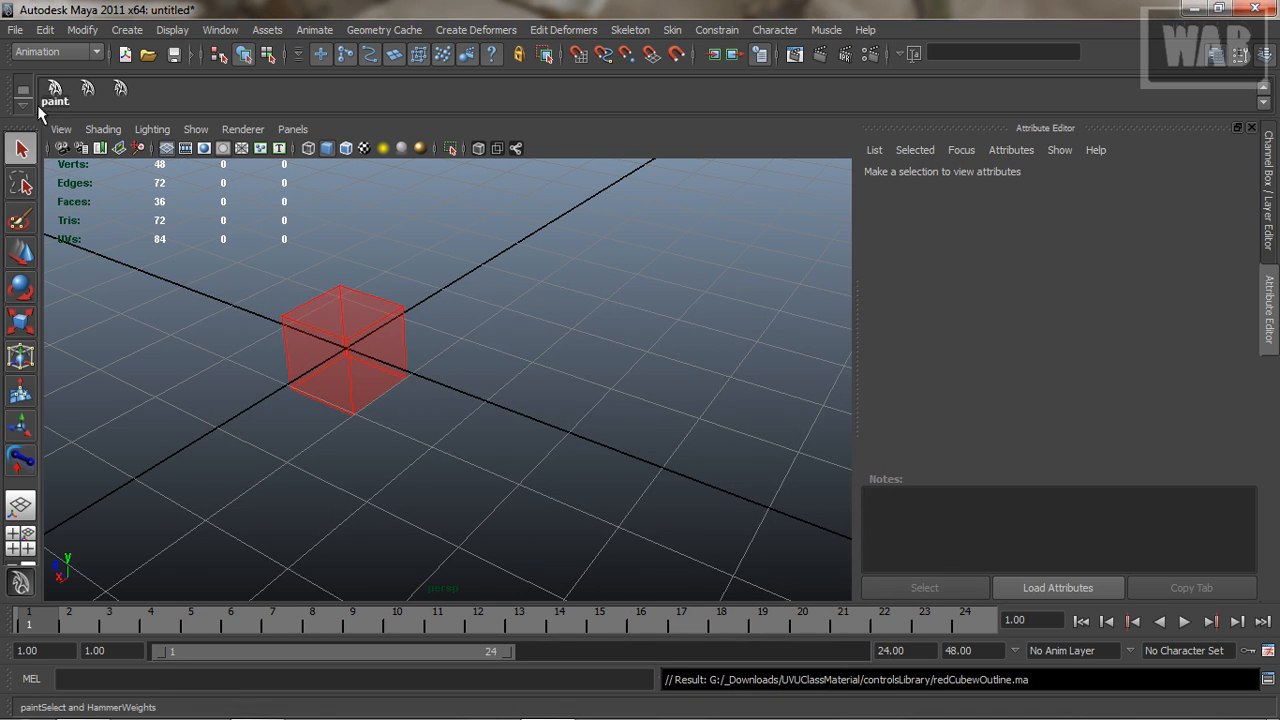
Open the Shelf Editor and rename the new MEL Command shelf item to RedCubeControl
{"action": "left_click", "coordinate": [24, 104]}
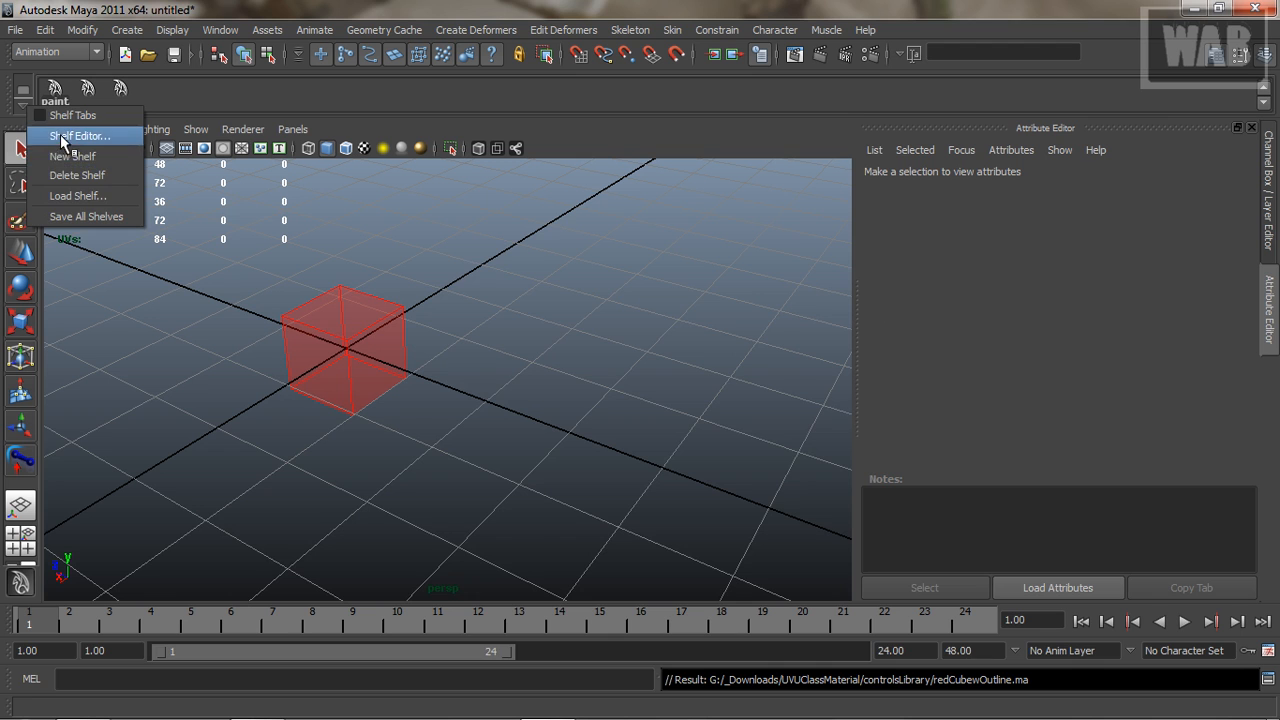
{"action": "left_click", "coordinate": [60, 135]}
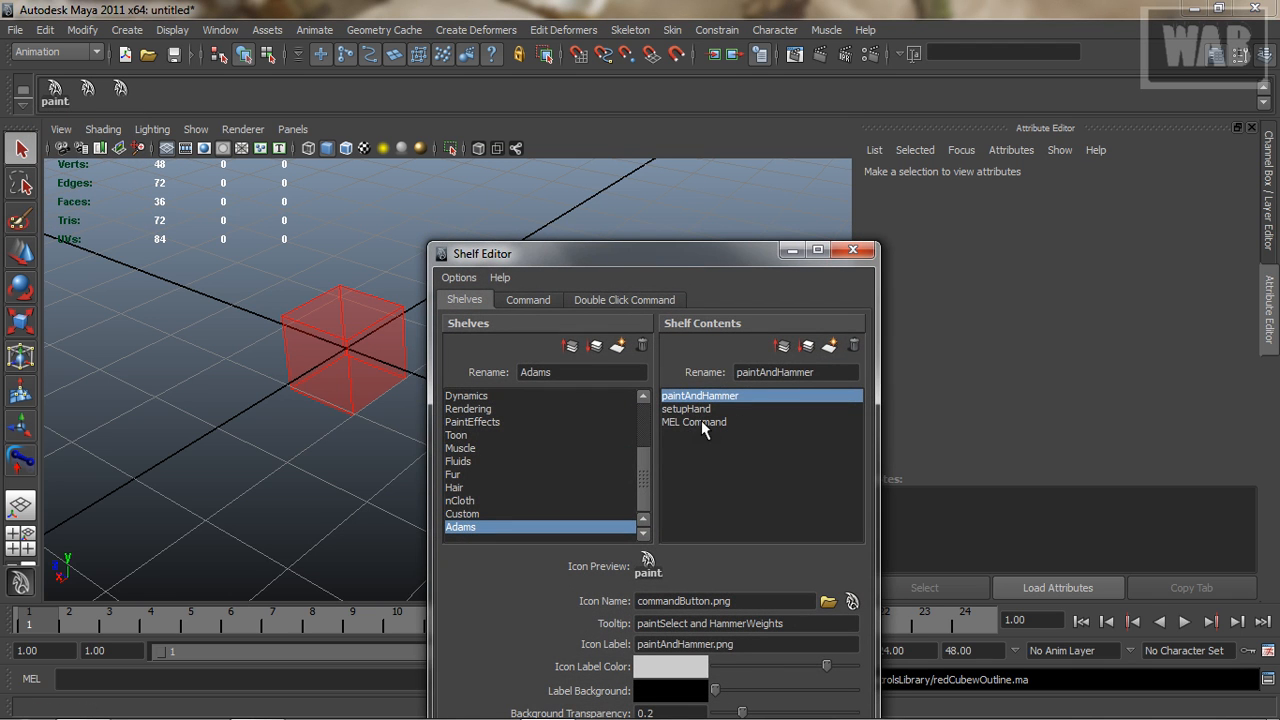
{"action": "left_click", "coordinate": [701, 422]}
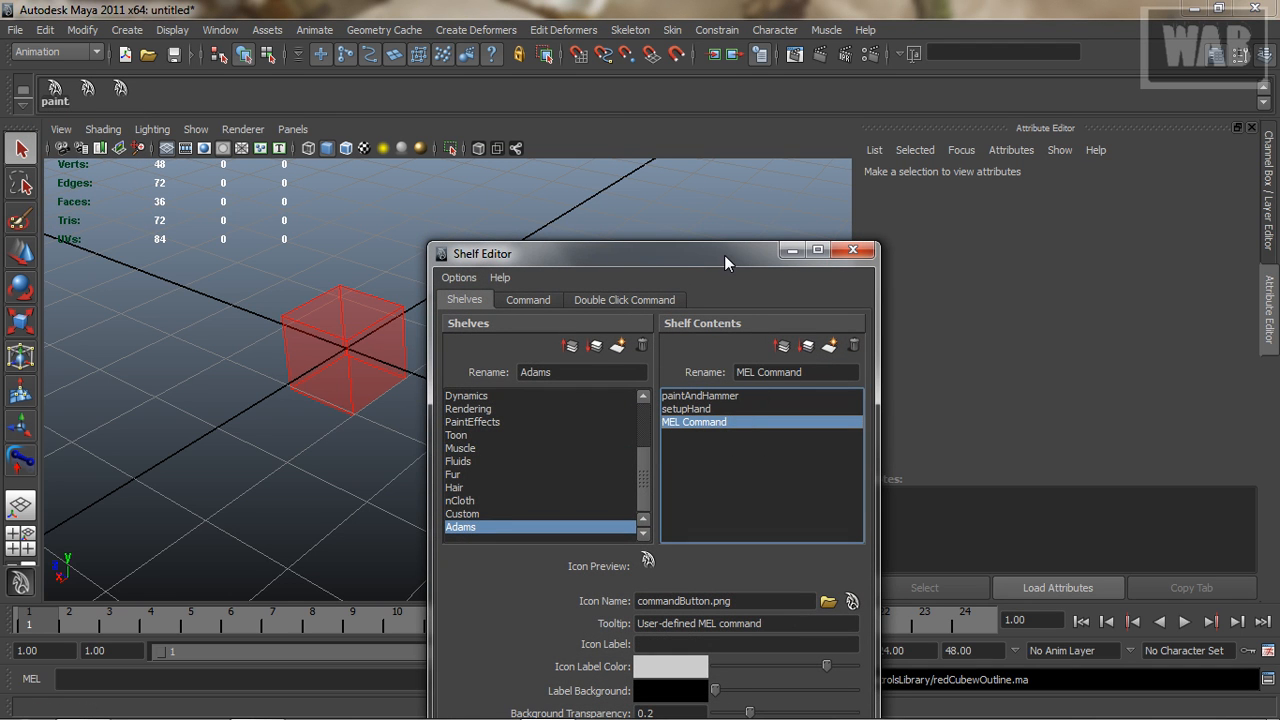
{"action": "left_click_drag", "start_coordinate": [725, 256], "coordinate": [673, 168]}
{"action": "left_click", "coordinate": [757, 284]}
{"action": "left_click_drag", "start_coordinate": [752, 284], "coordinate": [686, 285]}
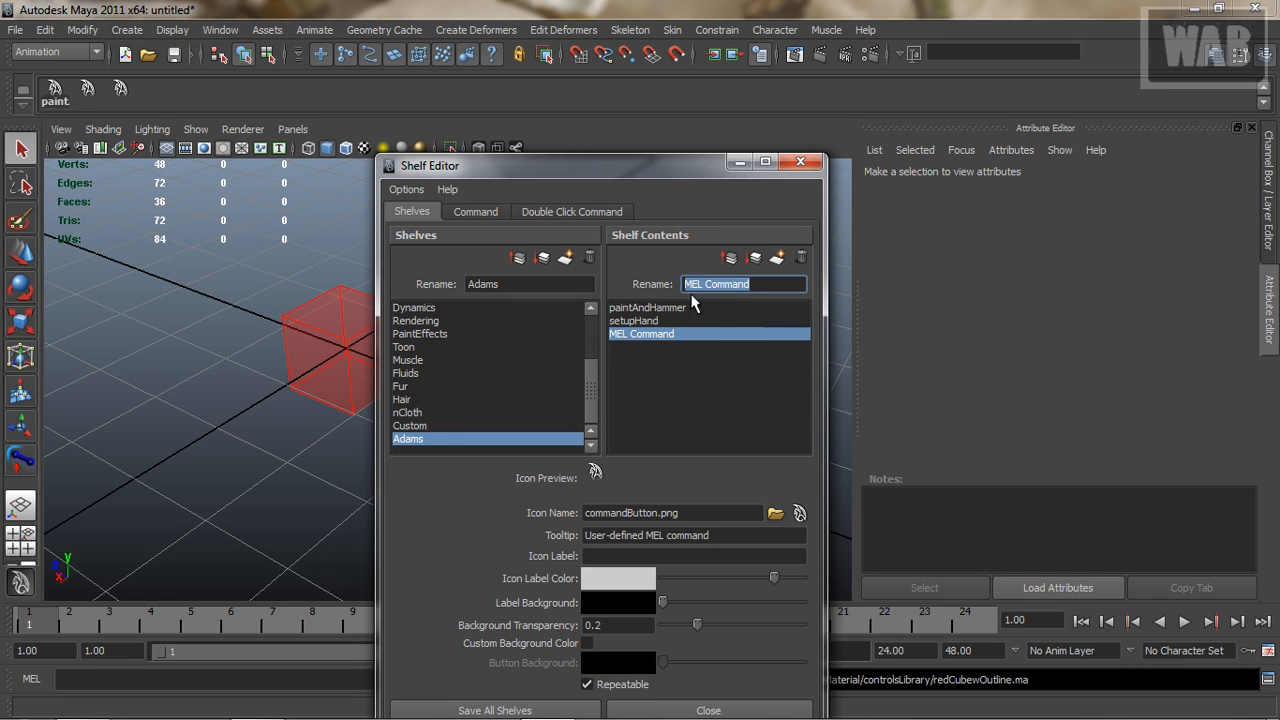
{"action": "type", "text": "RedCubeControl"}
{"action": "left_click_drag", "start_coordinate": [785, 285], "coordinate": [679, 294]}
{"action": "left_click_drag", "start_coordinate": [721, 537], "coordinate": [576, 537]}
{"action": "left_click_drag", "start_coordinate": [745, 540], "coordinate": [584, 539]}
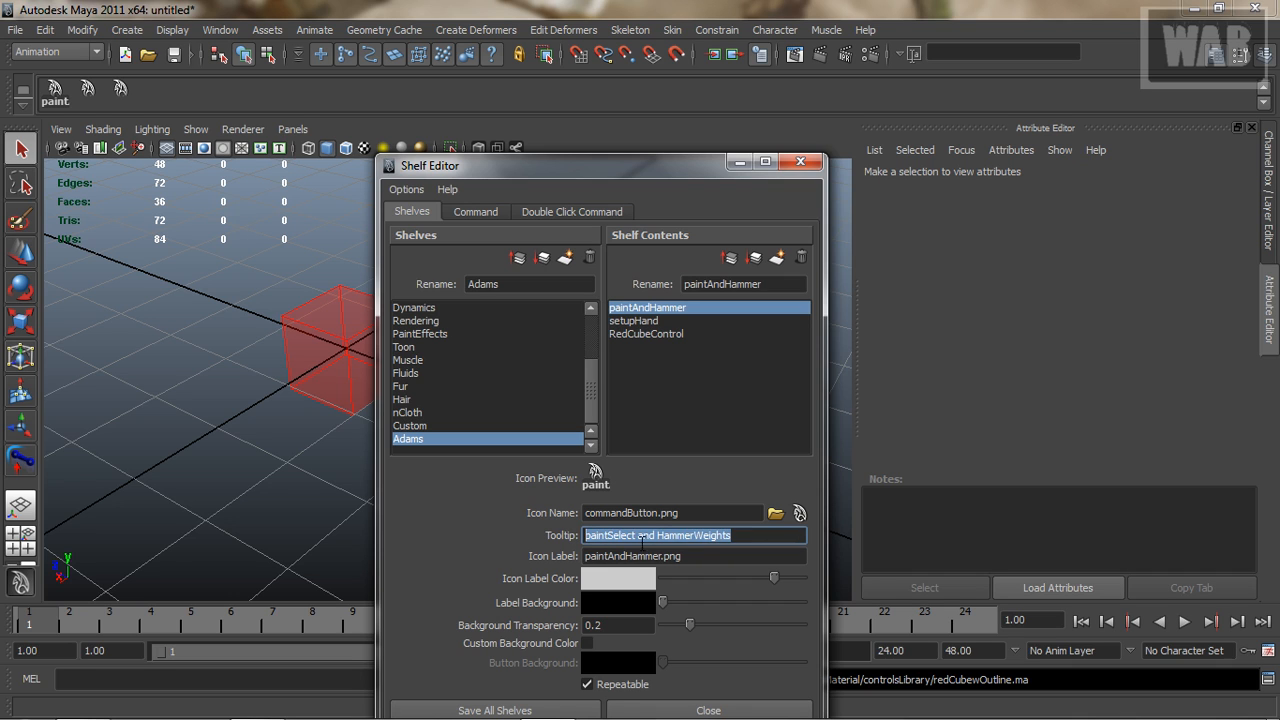
{"action": "left_click", "coordinate": [664, 377]}
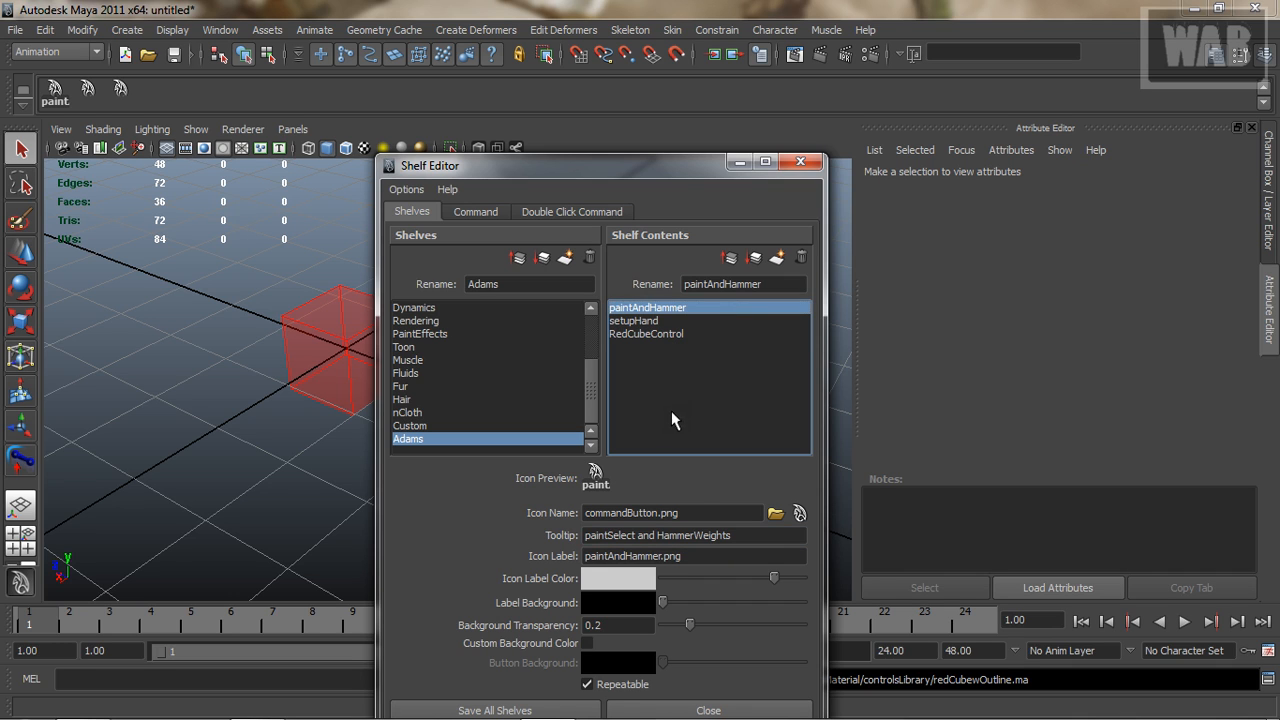
Give the RedCubeControl shelf item the icon label RedC and the tooltip "Adds RedCube Control"
{"action": "left_click", "coordinate": [658, 334]}
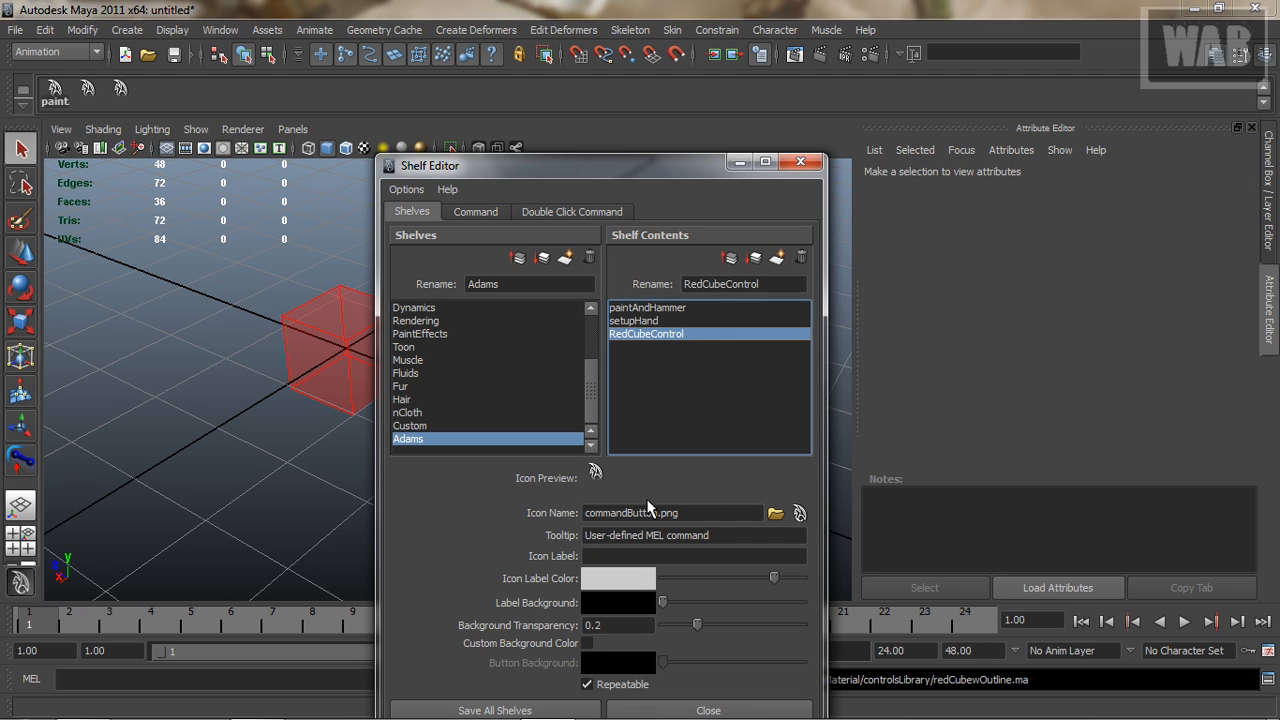
{"action": "left_click", "coordinate": [697, 557]}
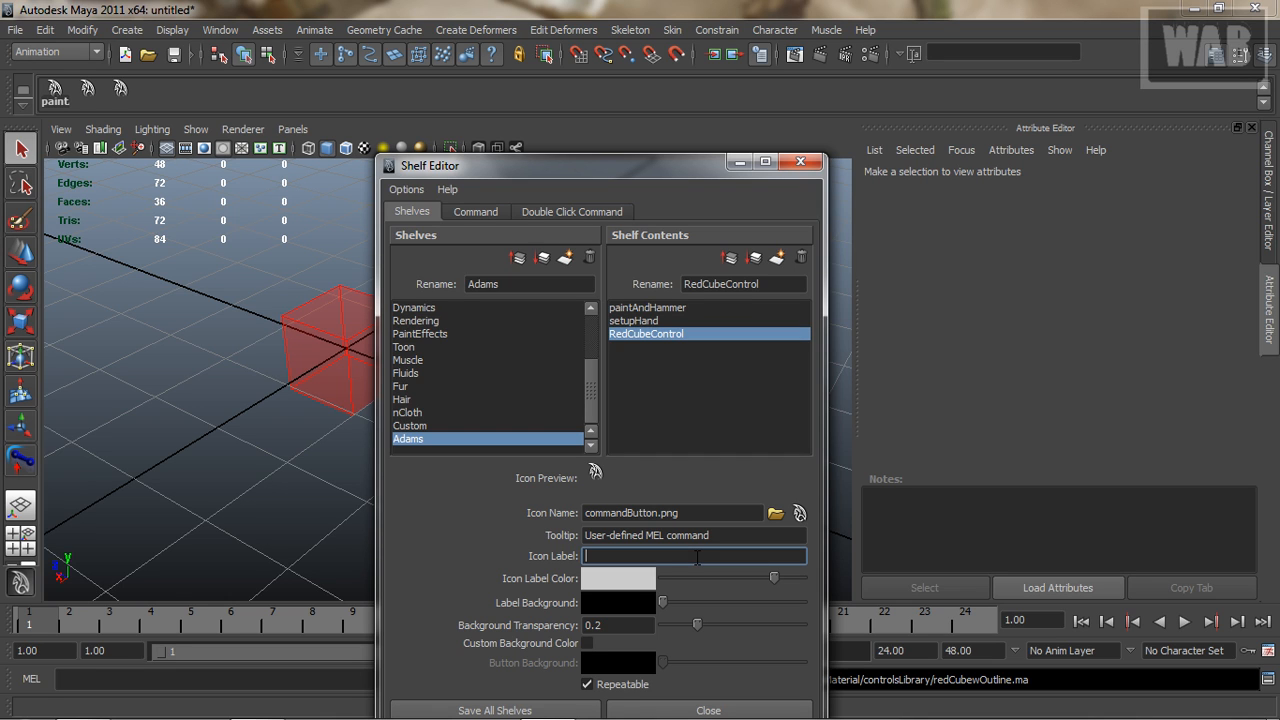
{"action": "type", "text": "RedC"}
{"action": "left_click_drag", "start_coordinate": [717, 536], "coordinate": [583, 535]}
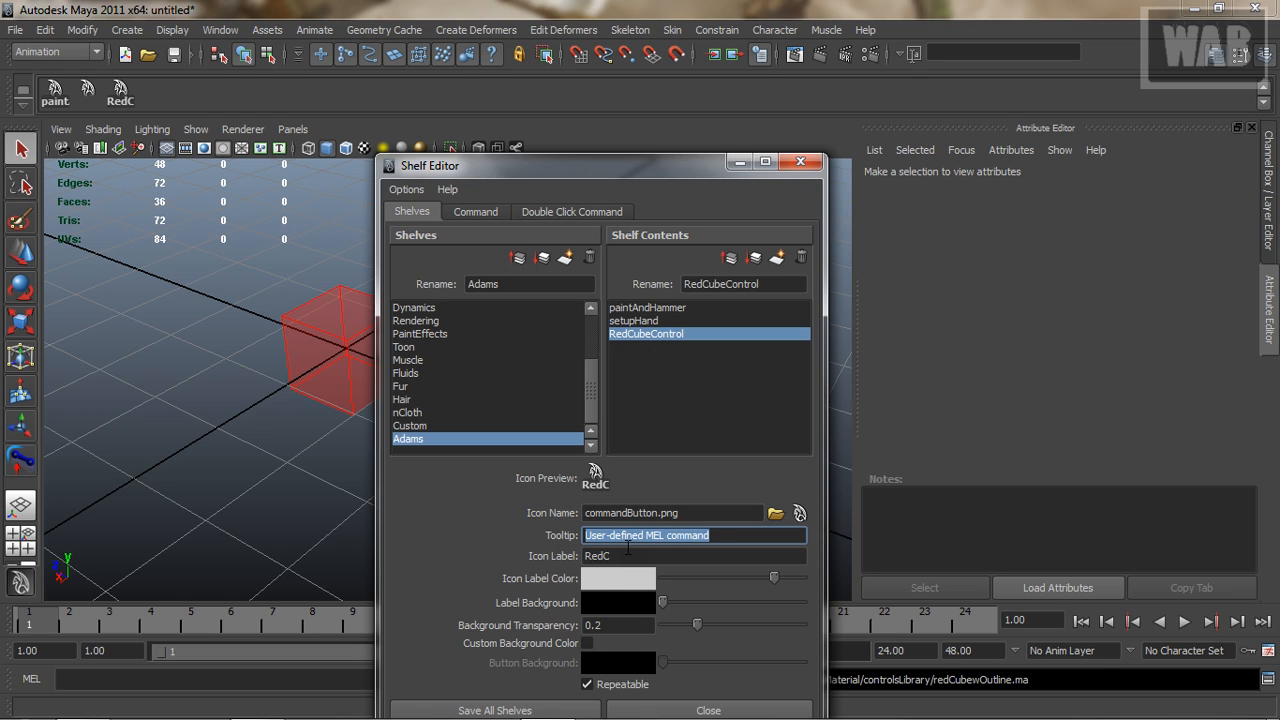
{"action": "type", "text": "Add"}
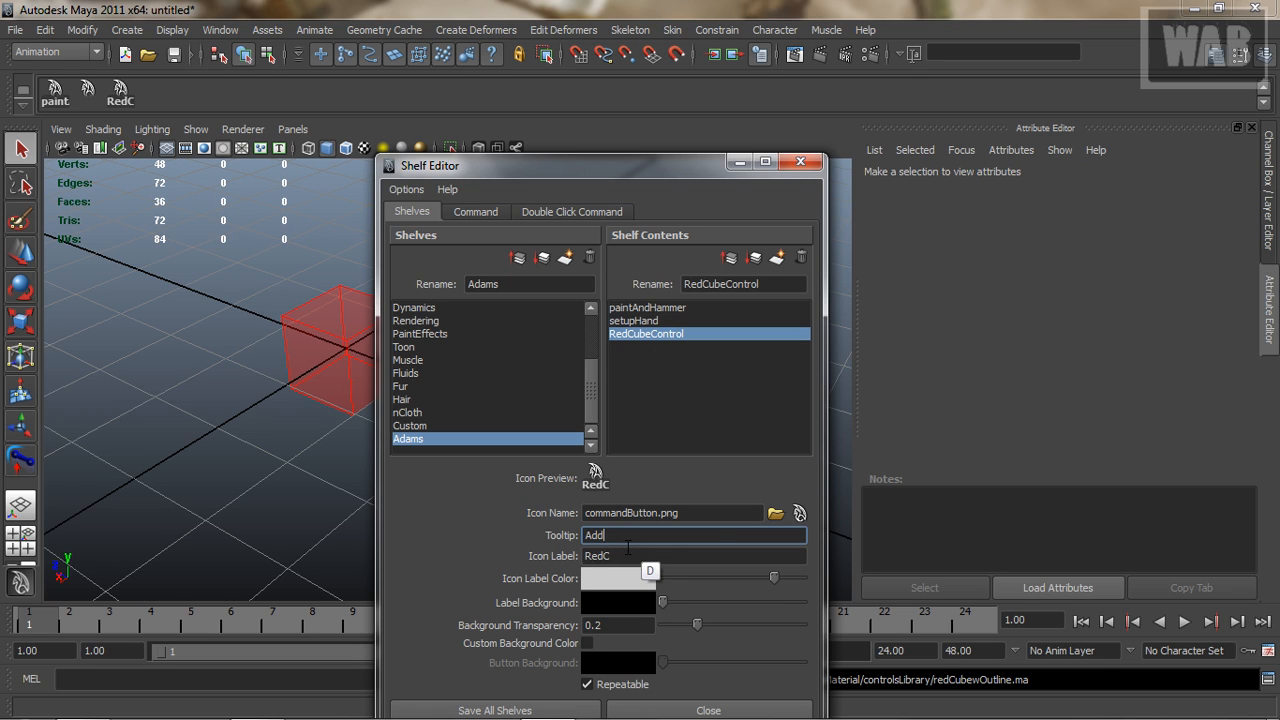
{"action": "type", "text": "s RedCube Control"}
Set the RedCubeControl shelf item's label background to red and its icon label color to white
{"action": "left_click", "coordinate": [599, 604]}
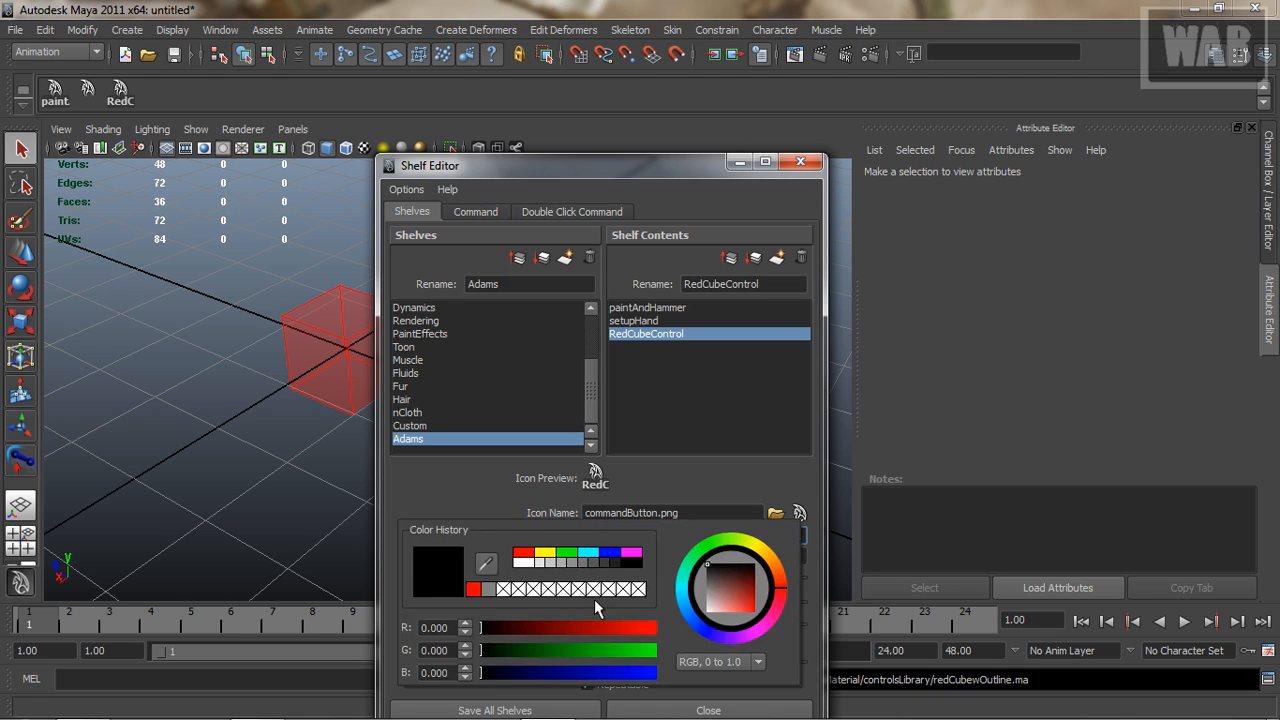
{"action": "left_click_drag", "start_coordinate": [571, 616], "coordinate": [665, 631]}
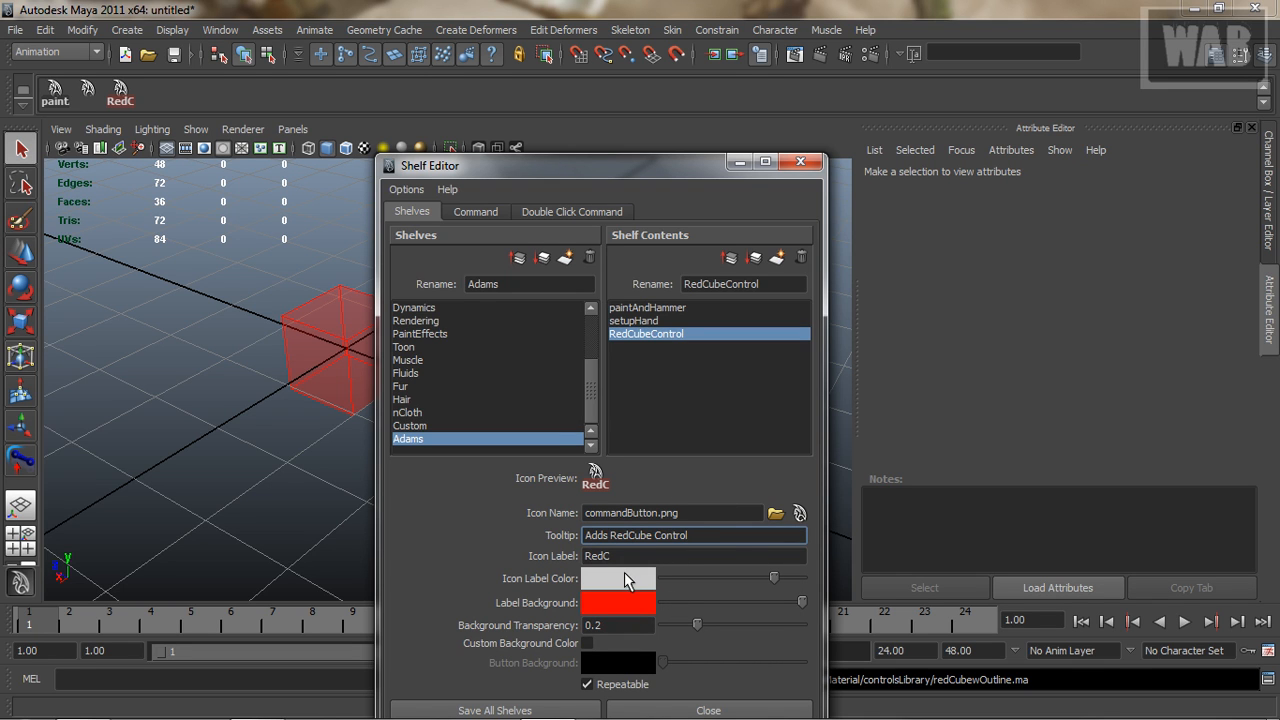
{"action": "left_click", "coordinate": [627, 581]}
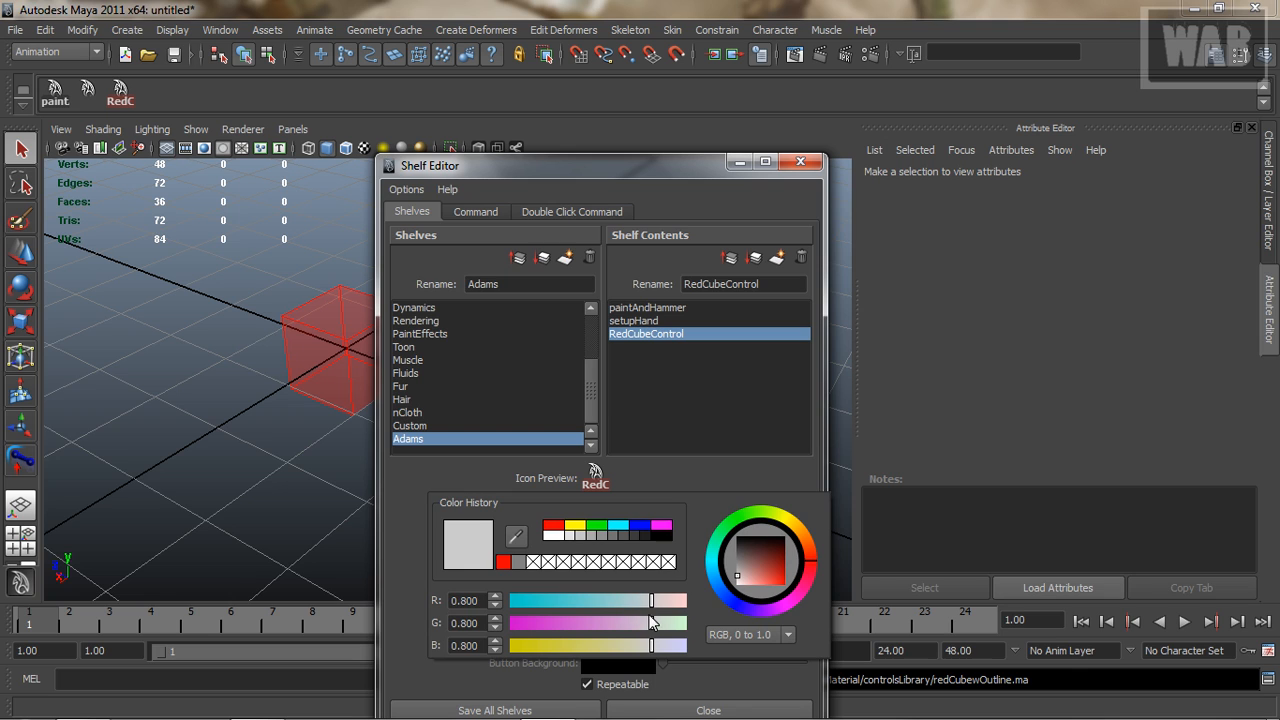
{"action": "left_click", "coordinate": [558, 536]}
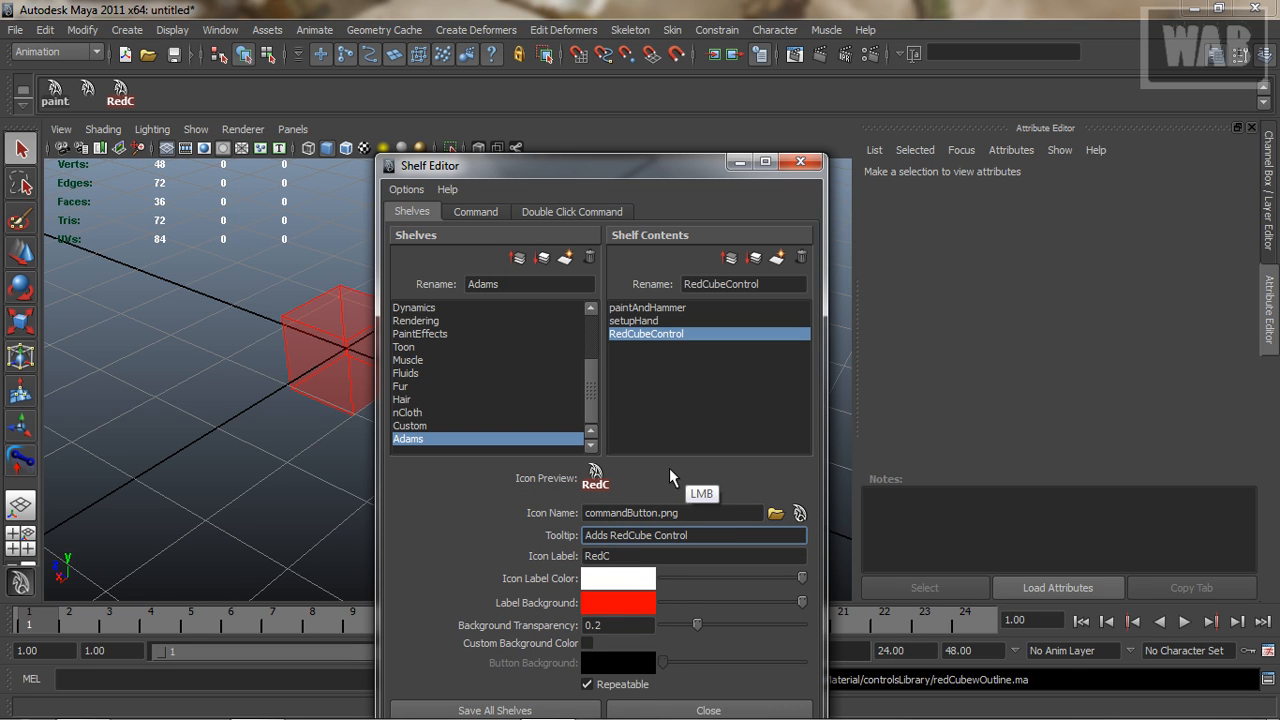
Set the label's background transparency to 0.8 and save all shelves
{"action": "left_click", "coordinate": [778, 532]}
{"action": "left_click_drag", "start_coordinate": [696, 623], "coordinate": [772, 622]}
{"action": "left_click_drag", "start_coordinate": [622, 172], "coordinate": [652, 94]}
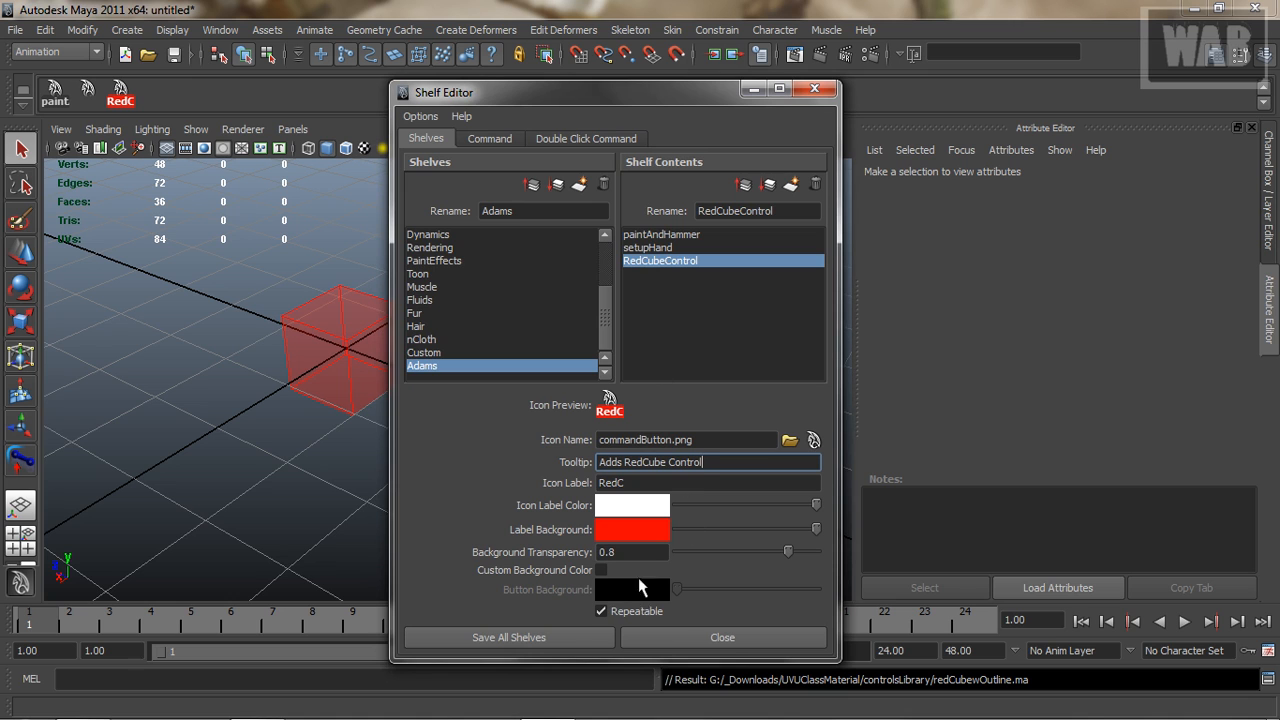
{"action": "left_click", "coordinate": [571, 634]}
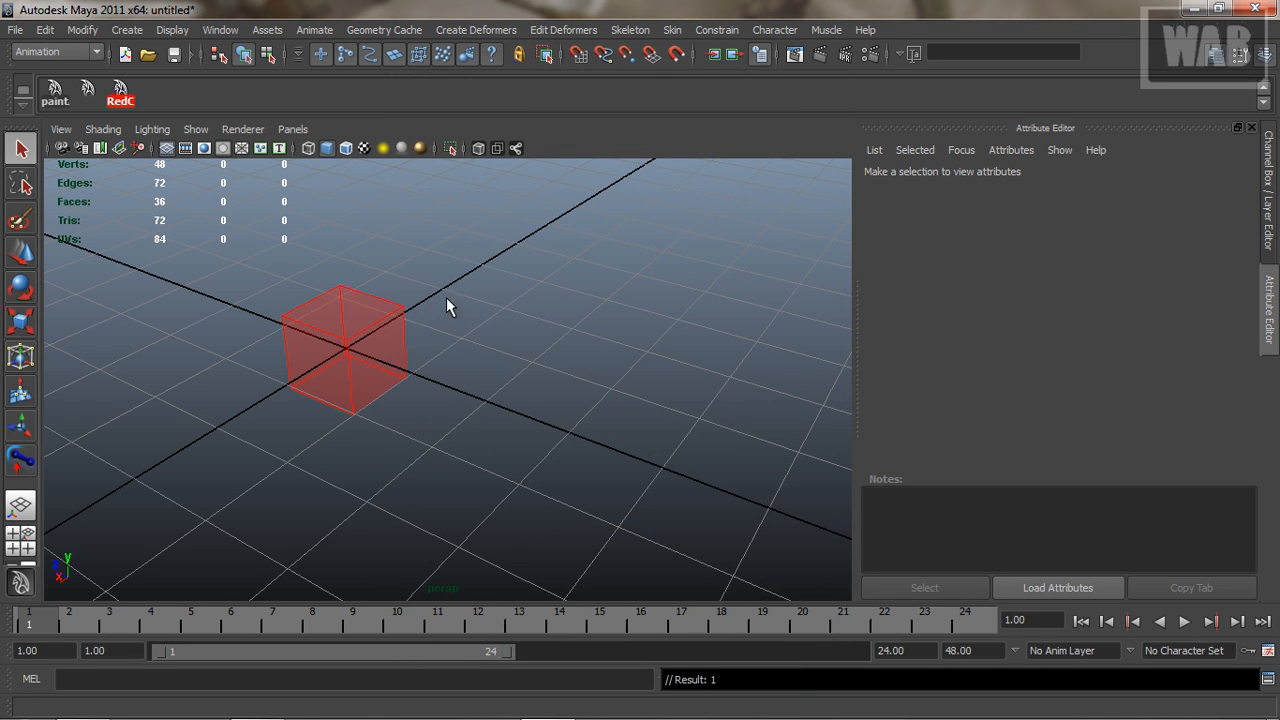
Delete the existing red cube controls at the origin from the scene
{"action": "left_click_drag", "start_coordinate": [458, 444], "coordinate": [452, 418], "text": "alt"}
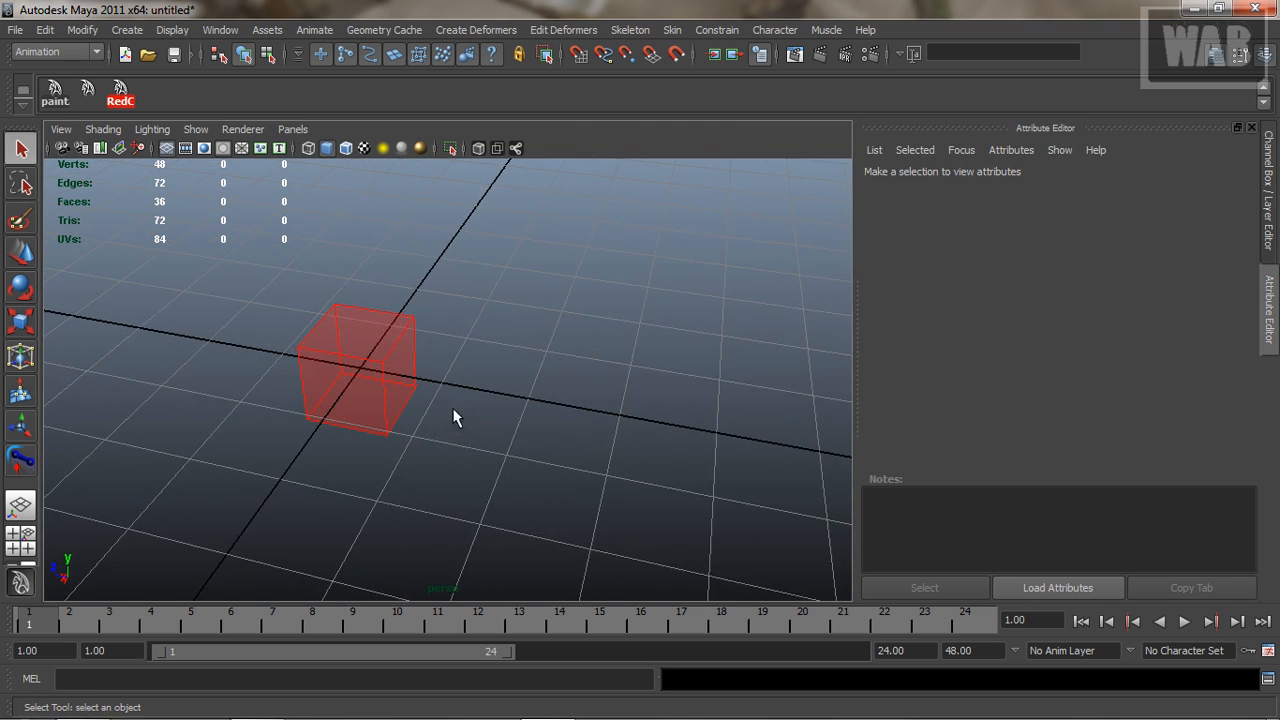
{"action": "left_click", "coordinate": [458, 329]}
{"action": "left_click", "coordinate": [360, 365]}
{"action": "key", "text": "Delete"}
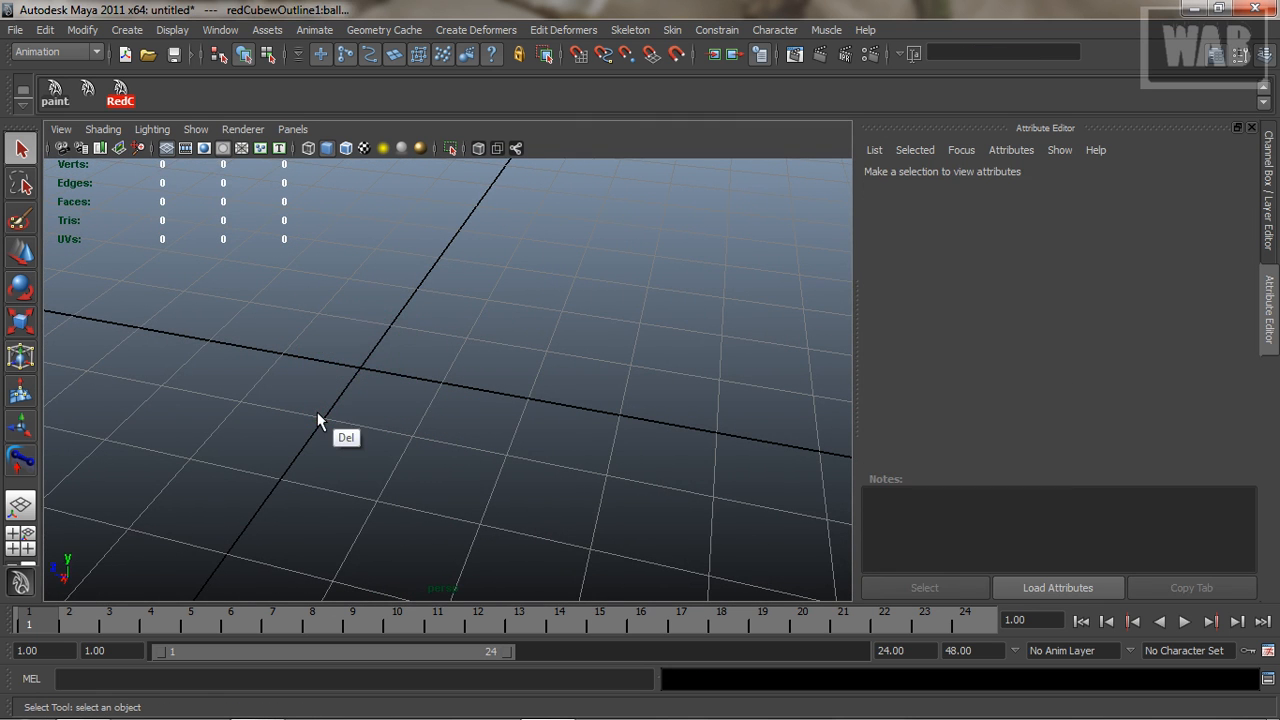
Run the RedC shelf item to import a fresh red cube control and inspect it from another angle
{"action": "left_click_drag", "start_coordinate": [410, 406], "coordinate": [480, 415], "text": "alt"}
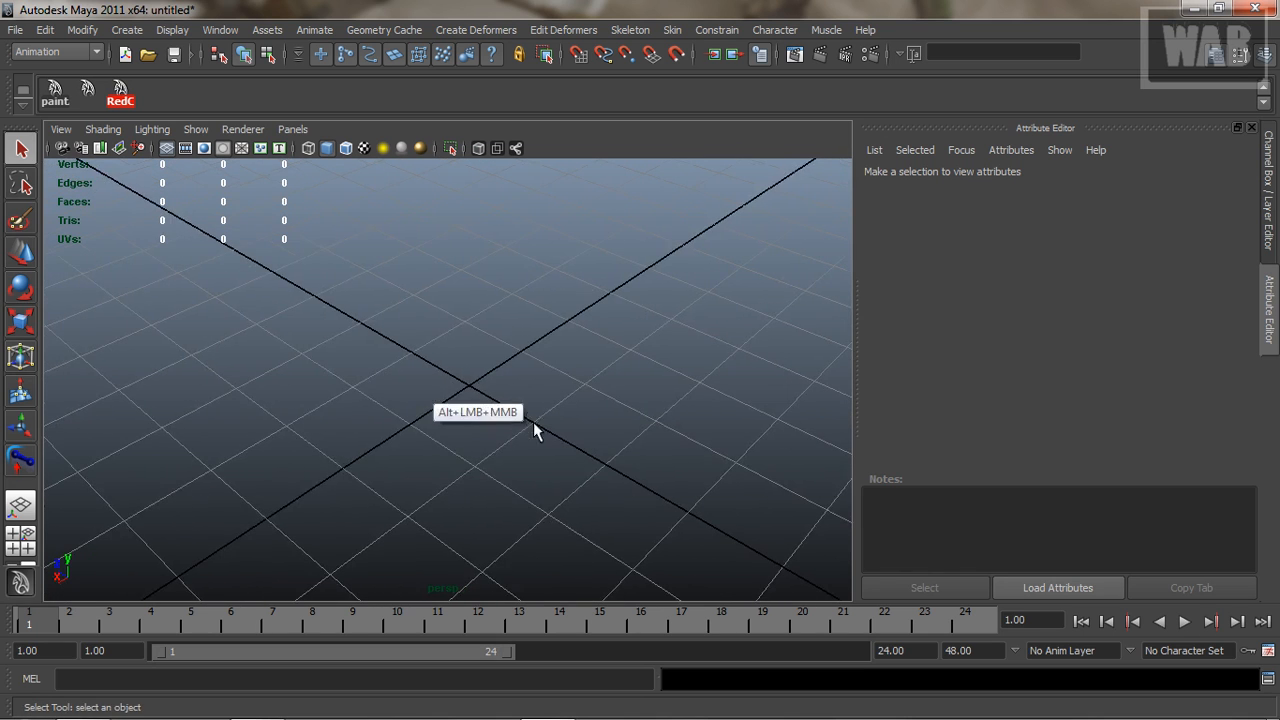
{"action": "left_click", "coordinate": [122, 100]}
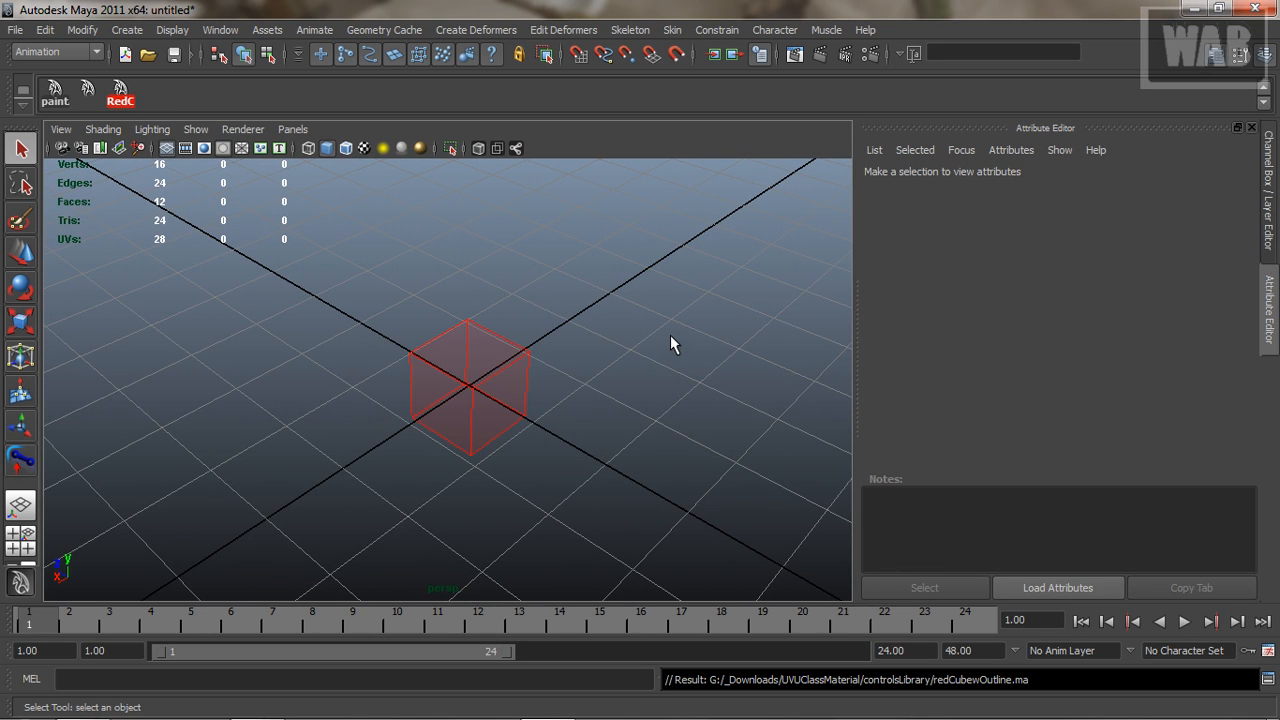
{"action": "left_click_drag", "start_coordinate": [560, 438], "coordinate": [591, 420], "text": "alt"}
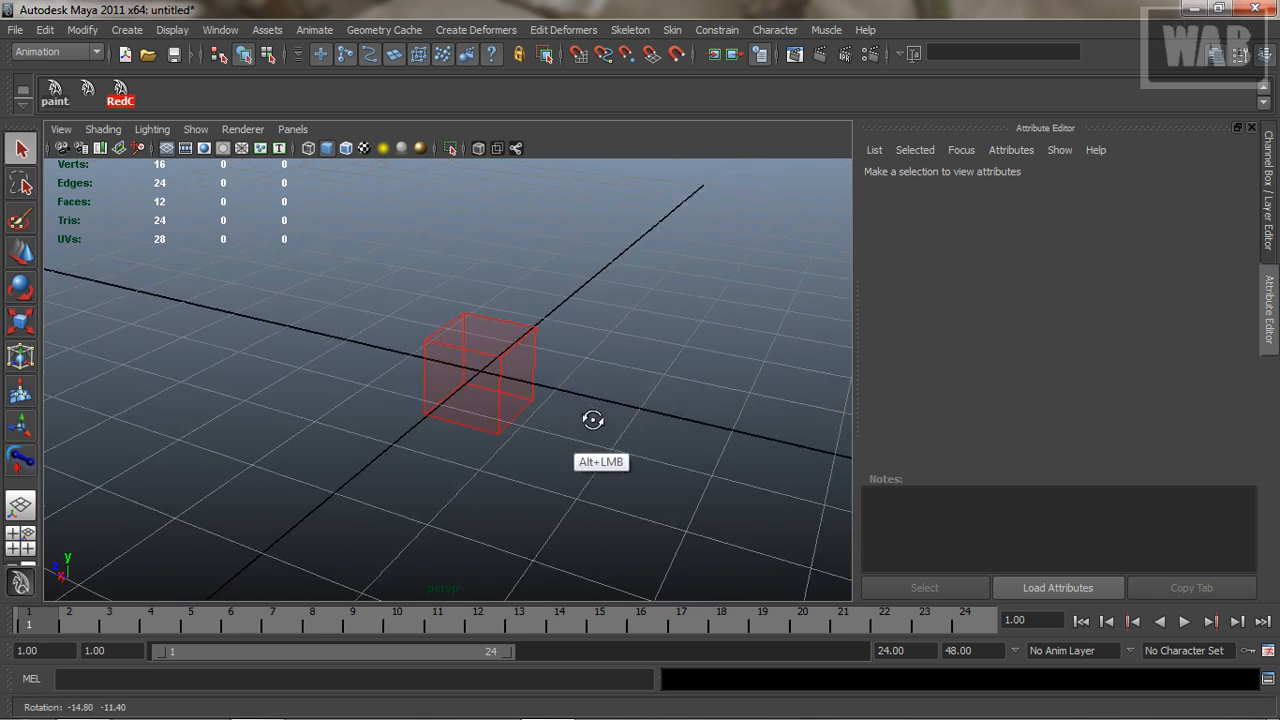
{"action": "key", "text": "bracketleft"}
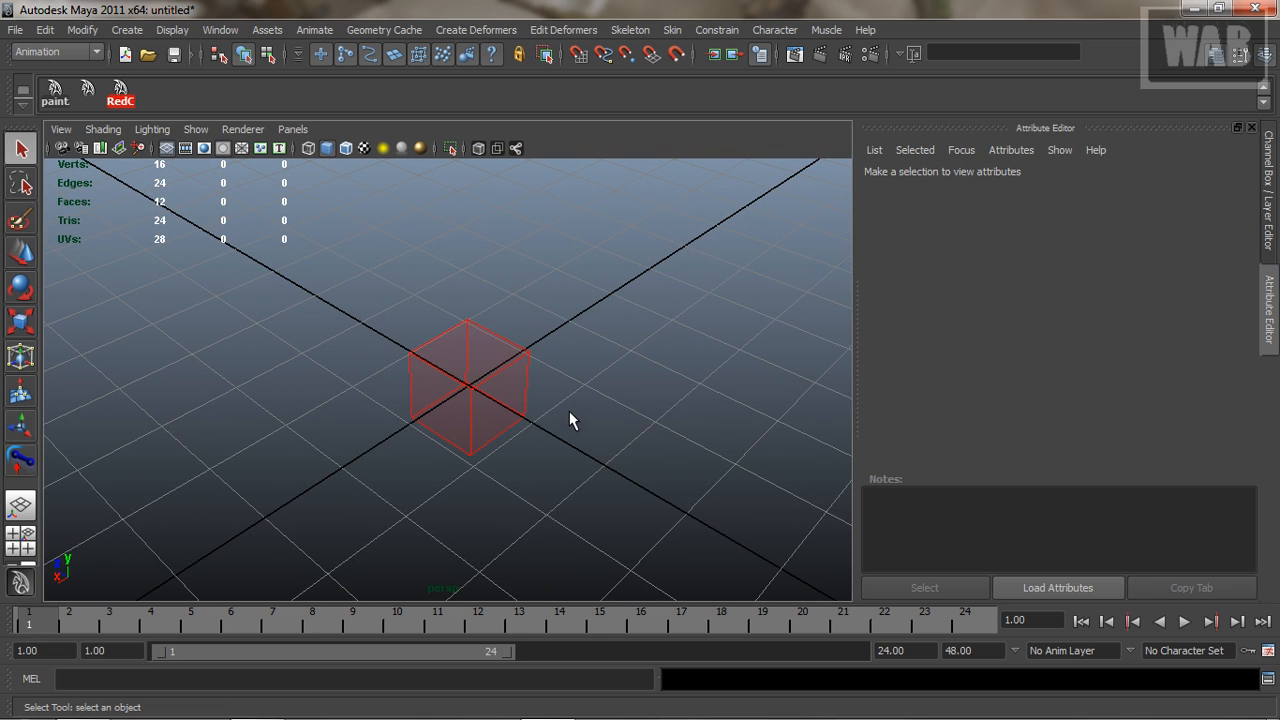